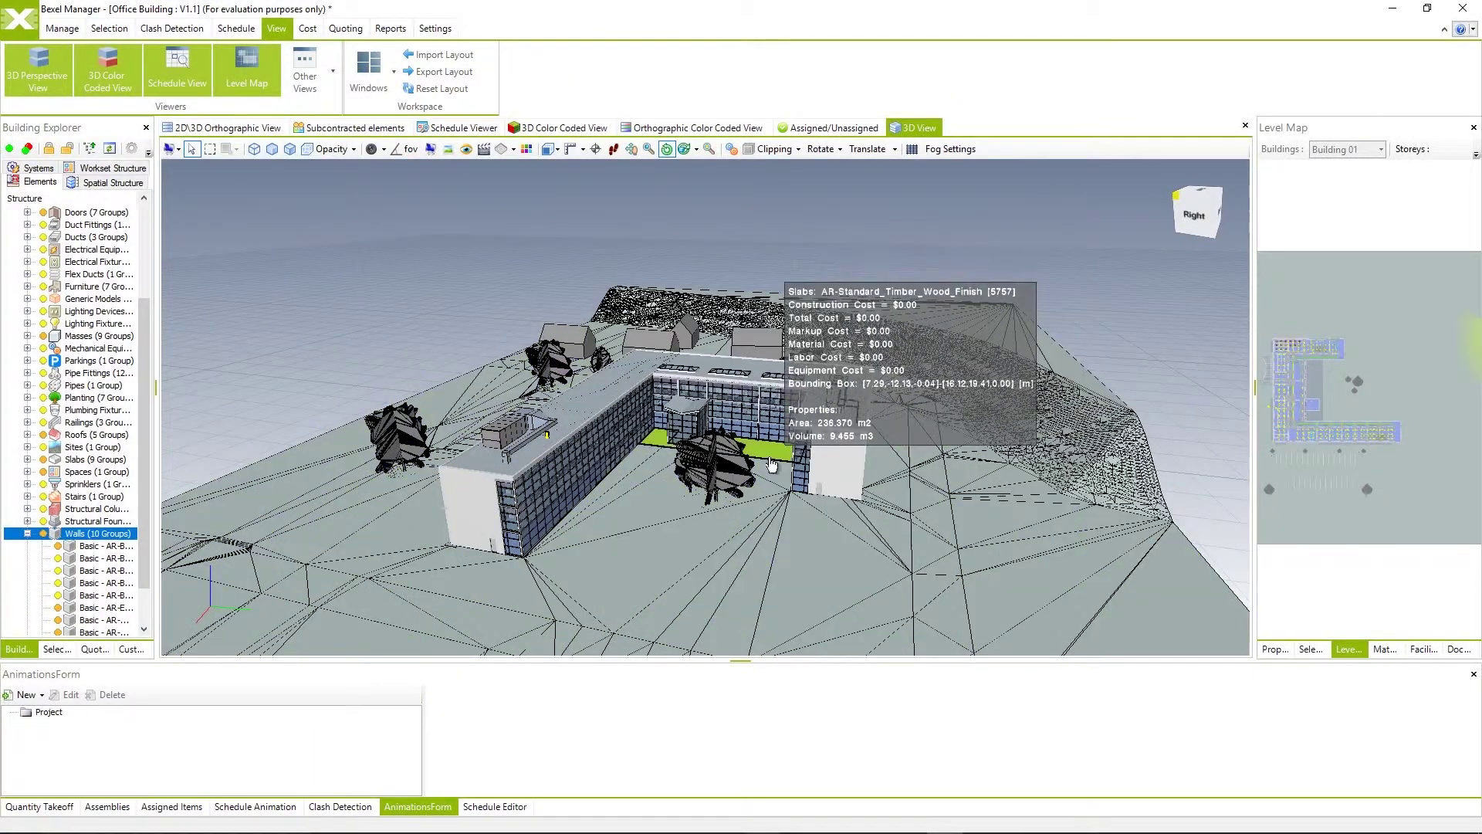
# - Orbit the office building's 3D view down to a low angle that reveals the horizon
pyautogui.moveTo(785, 464)
pyautogui.mouseDown()
pyautogui.moveTo(689, 480)
pyautogui.moveTo(815, 425)
pyautogui.moveTo(693, 402)
pyautogui.moveTo(843, 443)
pyautogui.mouseUp()
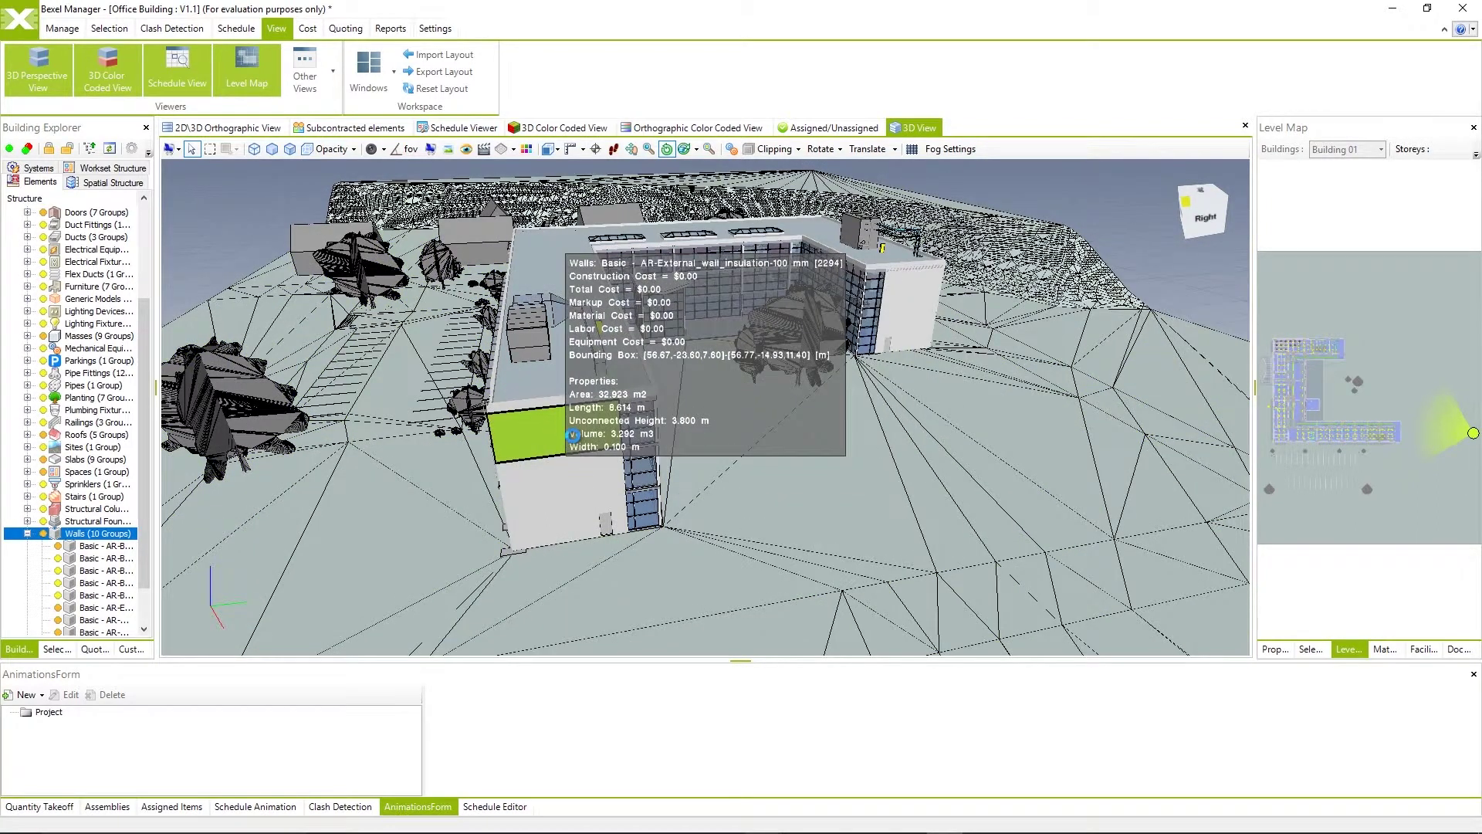
# - Select all walls via Select > Entire Category, show Selection Info, then clear the selection
pyautogui.rightClick(574, 443)
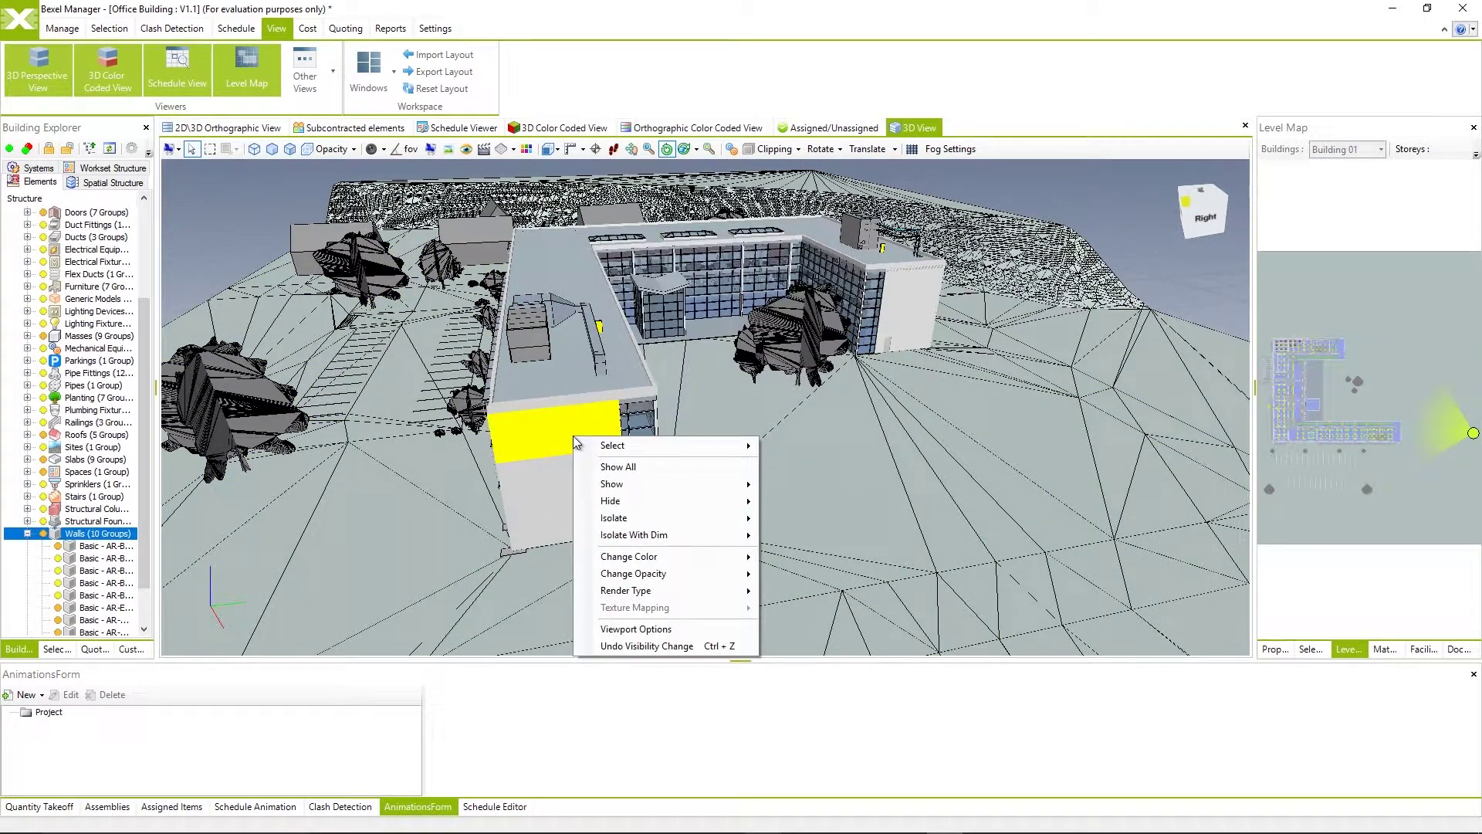
pyautogui.moveTo(649, 446)
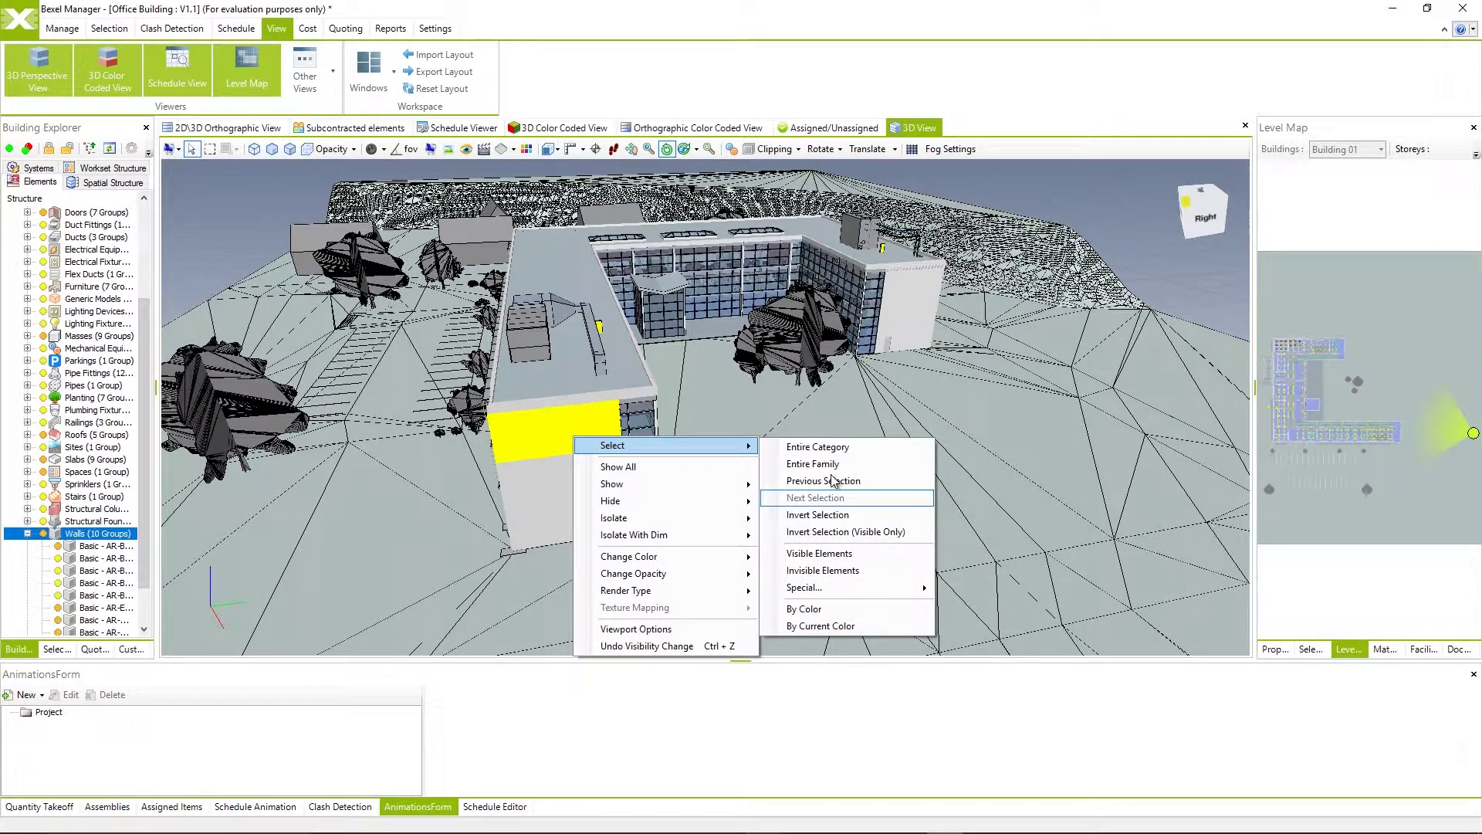
pyautogui.click(830, 447)
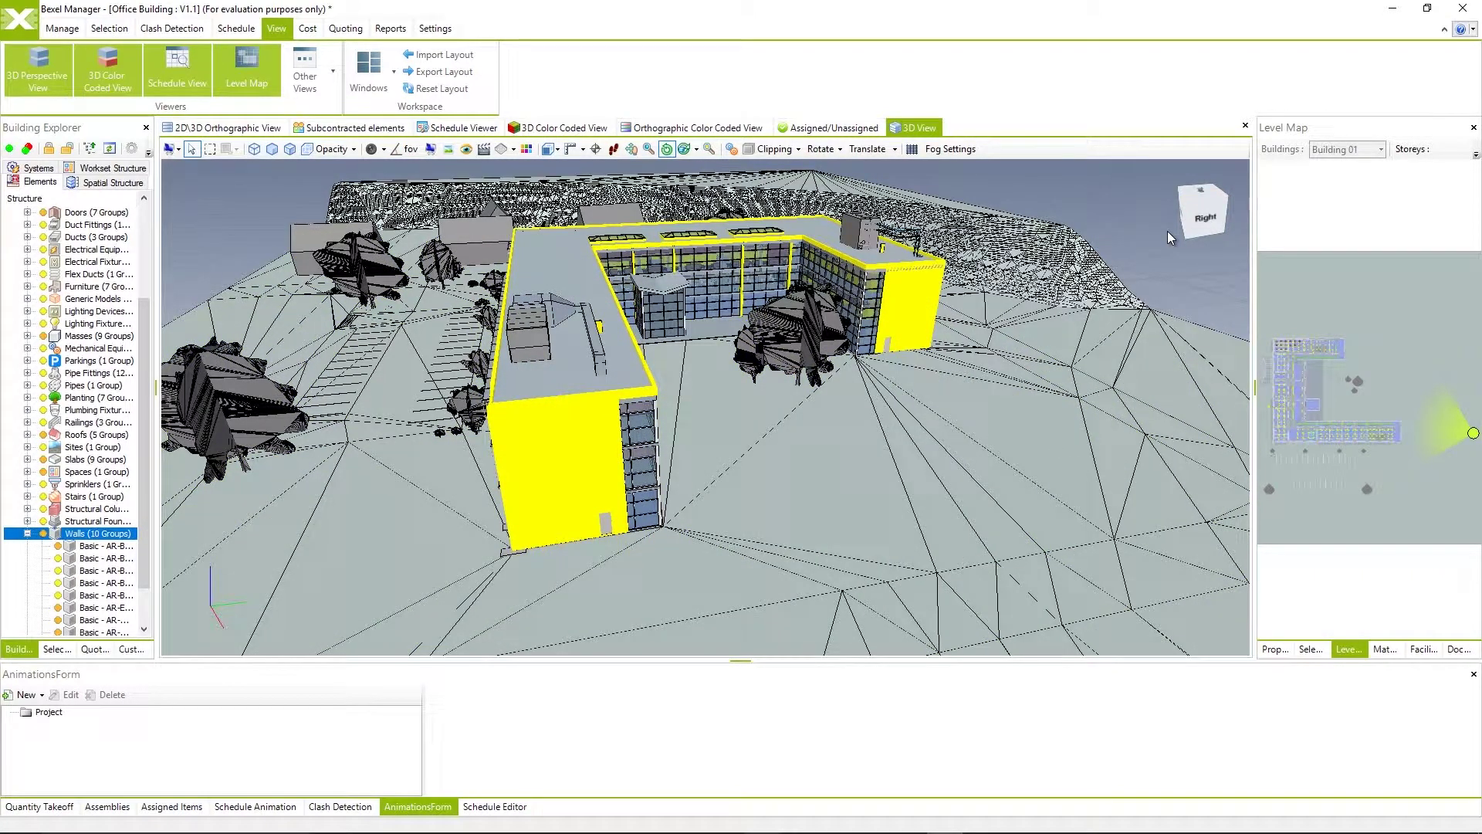
pyautogui.click(1315, 652)
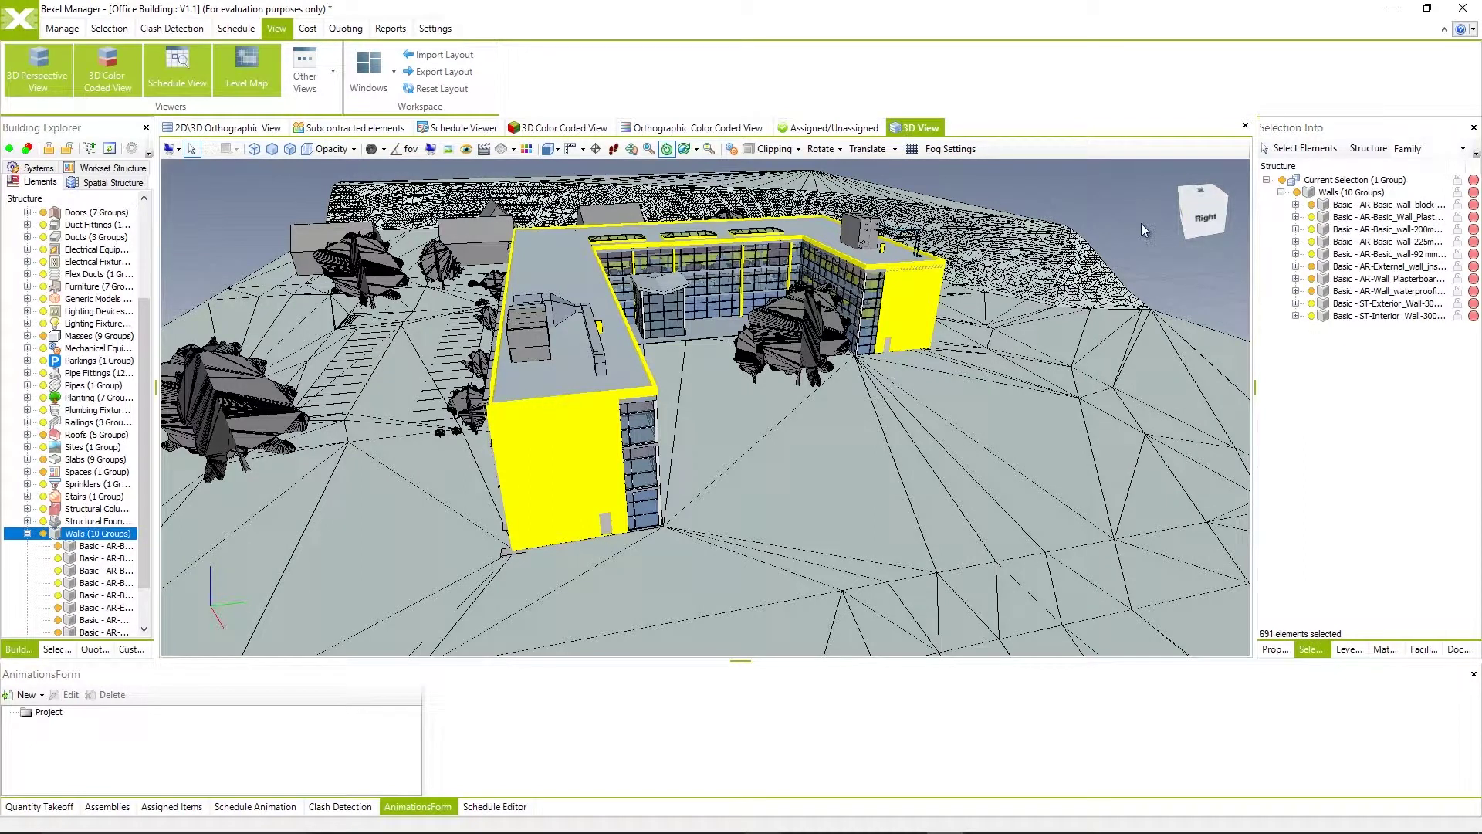
pyautogui.click(1133, 225)
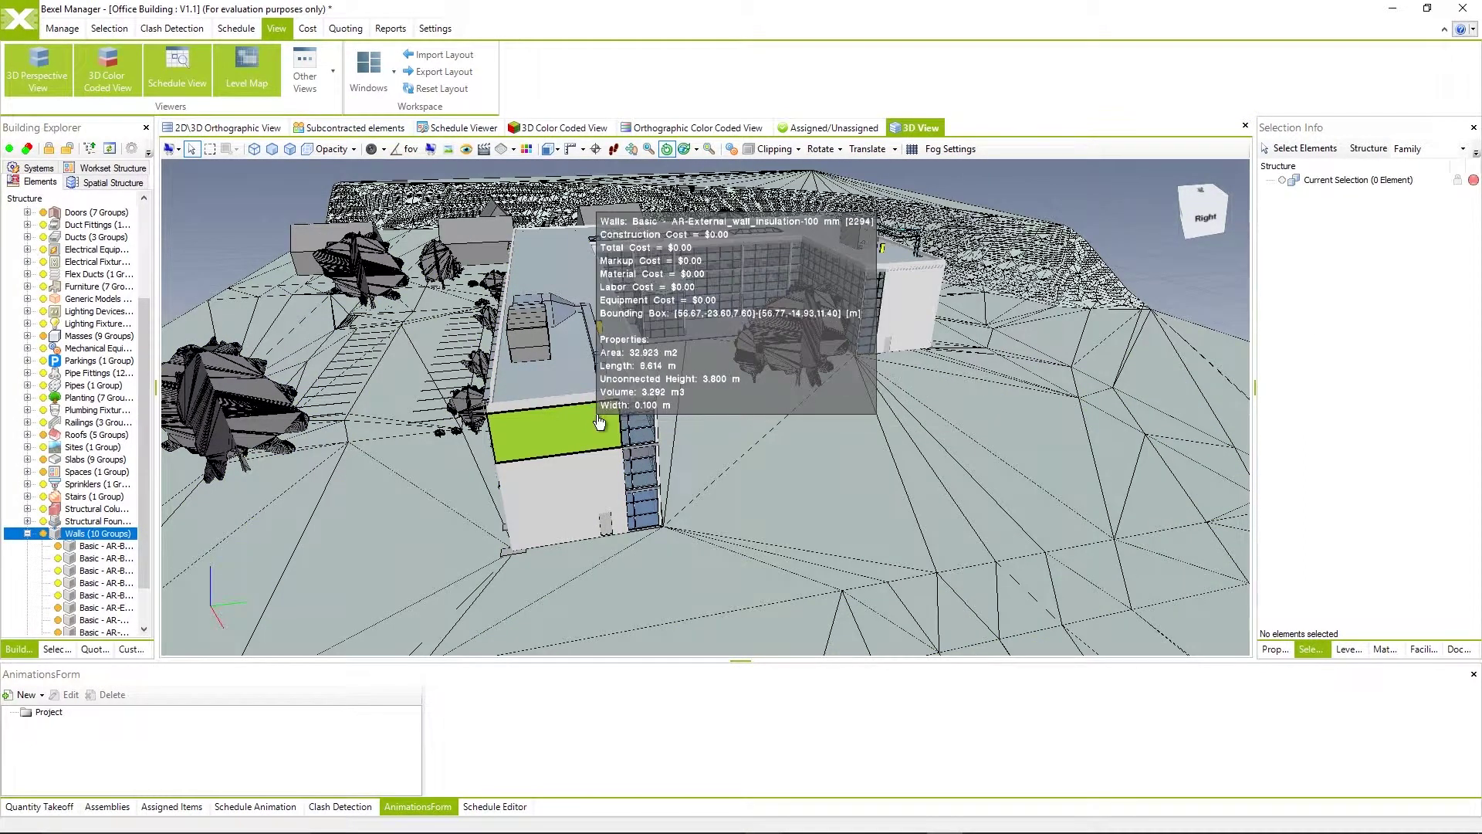
pyautogui.rightClick(600, 418)
pyautogui.moveTo(683, 424)
pyautogui.click(859, 530)
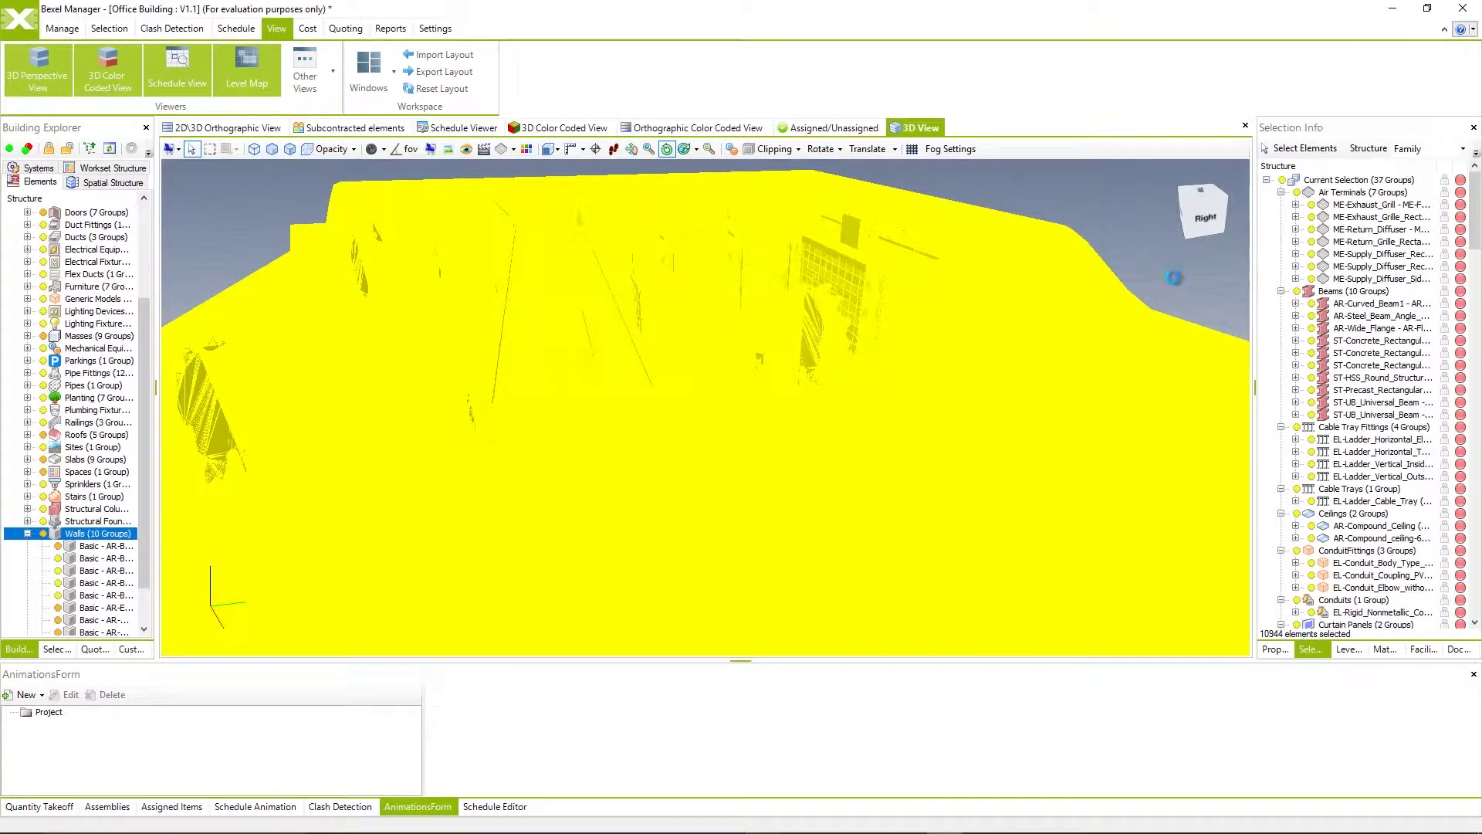
pyautogui.click(1173, 277)
pyautogui.click(506, 445)
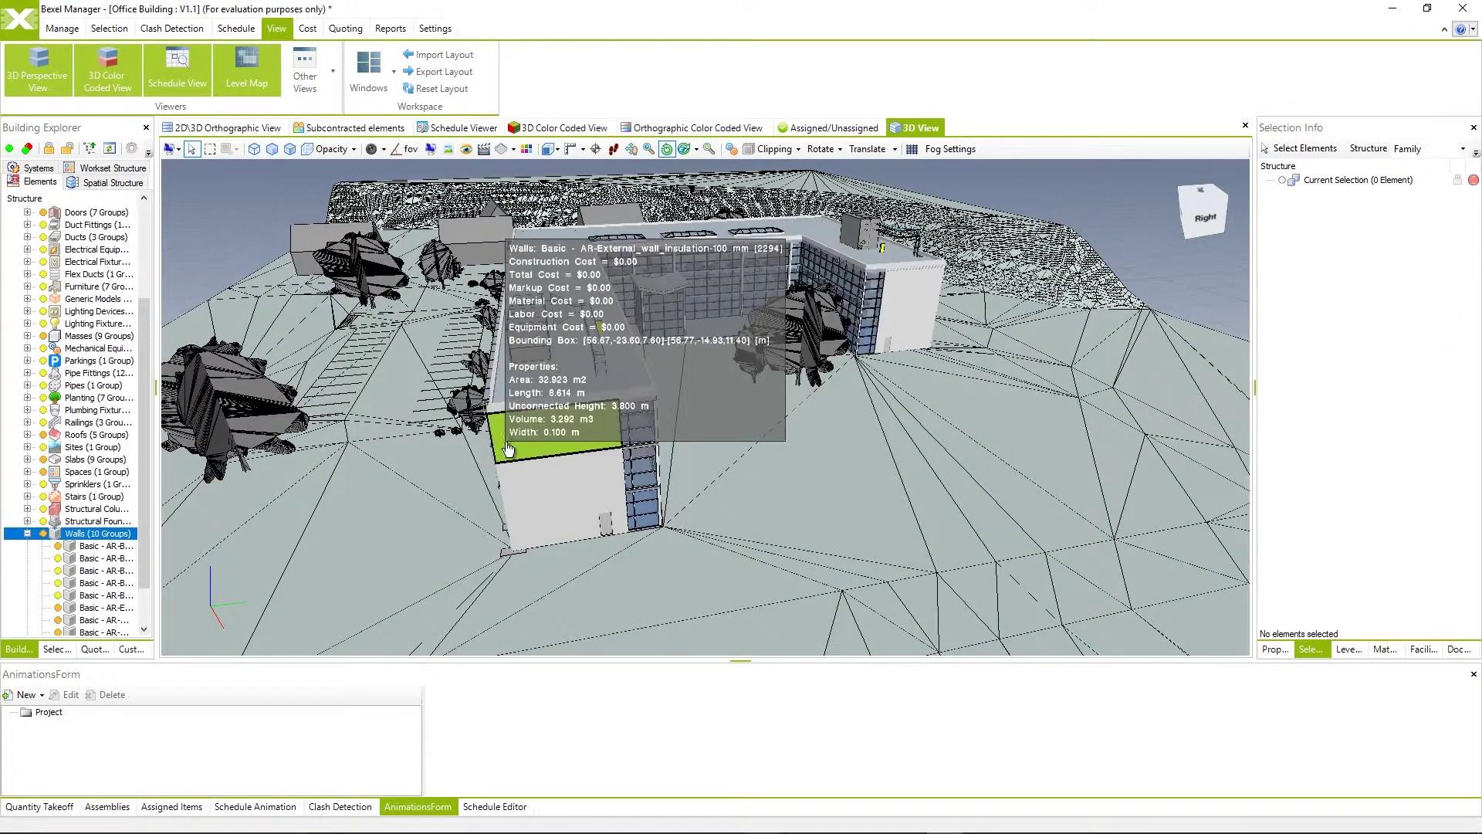
pyautogui.rightClick(506, 444)
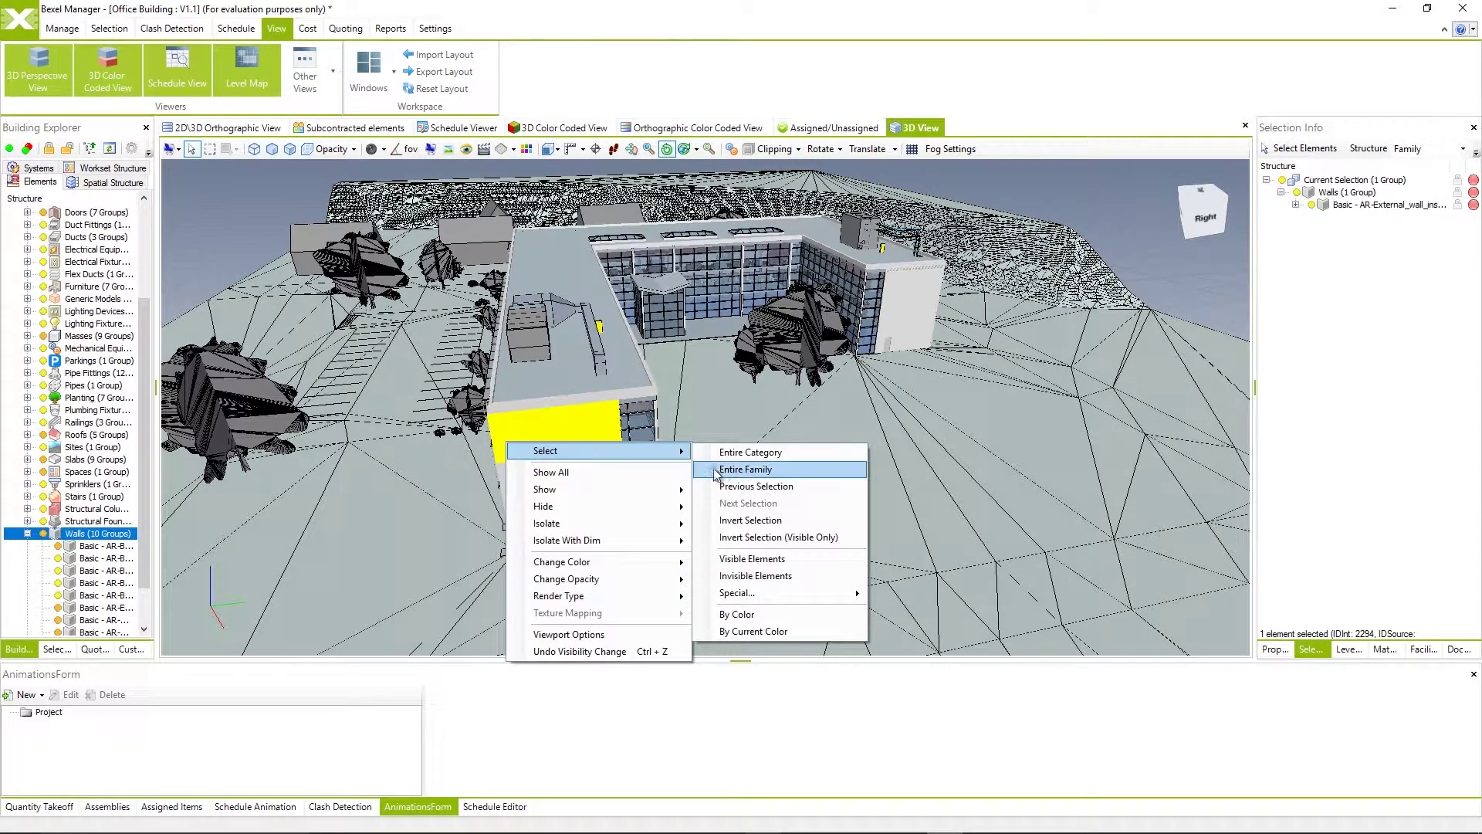
pyautogui.click(726, 469)
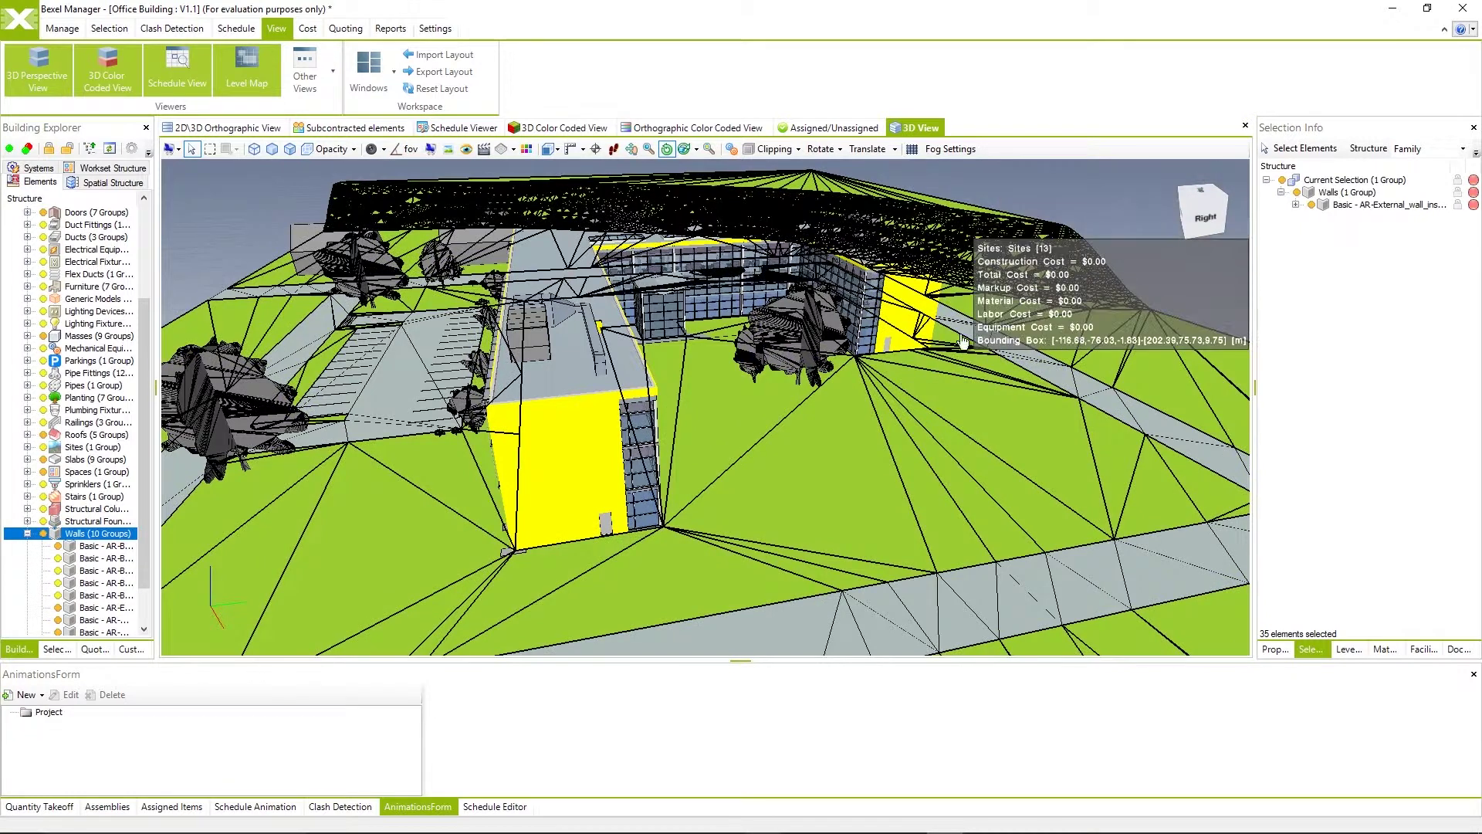
pyautogui.press('Escape')
pyautogui.click(917, 301)
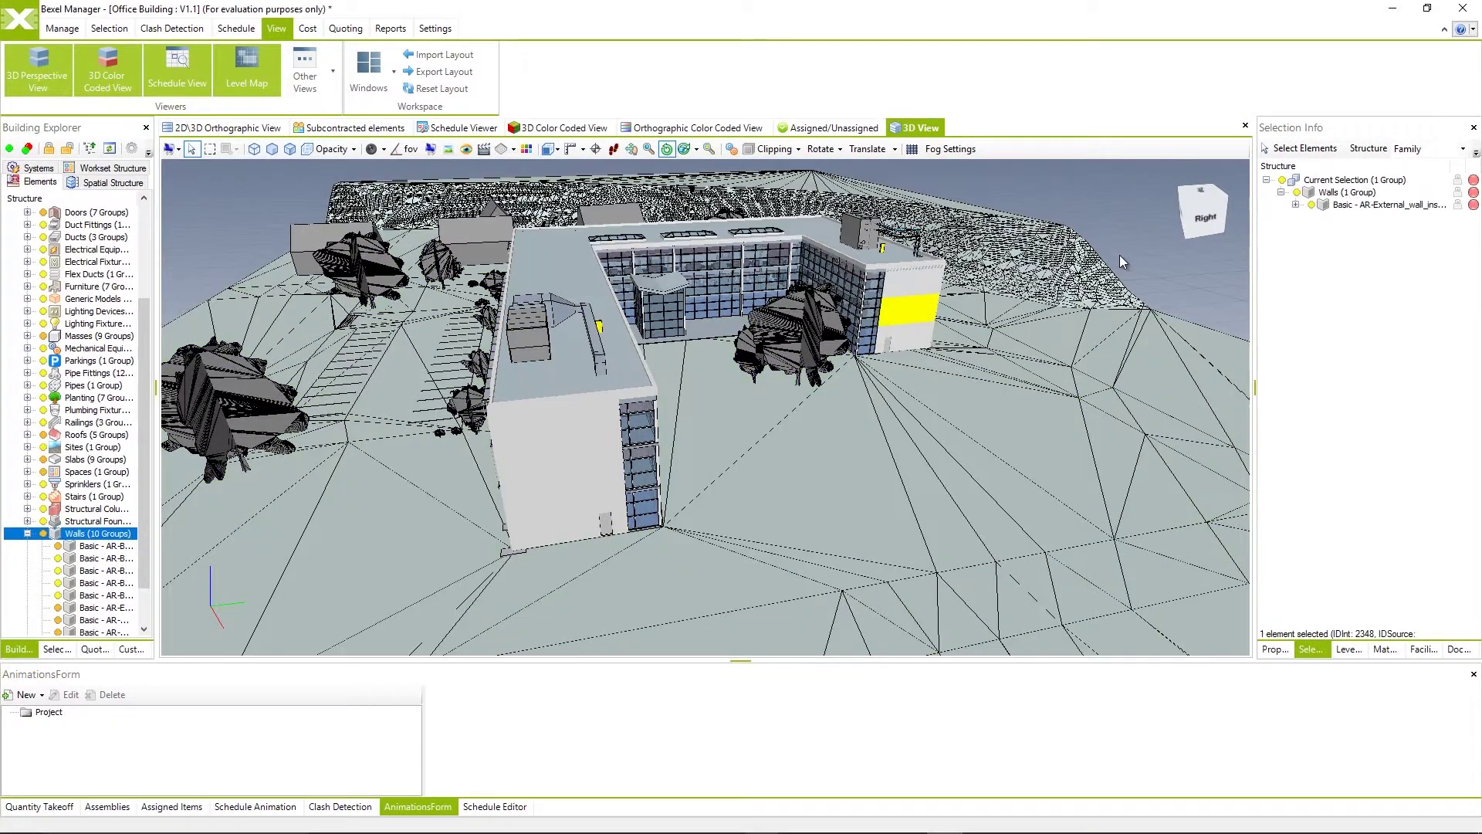
pyautogui.press('Escape')
pyautogui.rightClick(1125, 251)
pyautogui.moveTo(1164, 258)
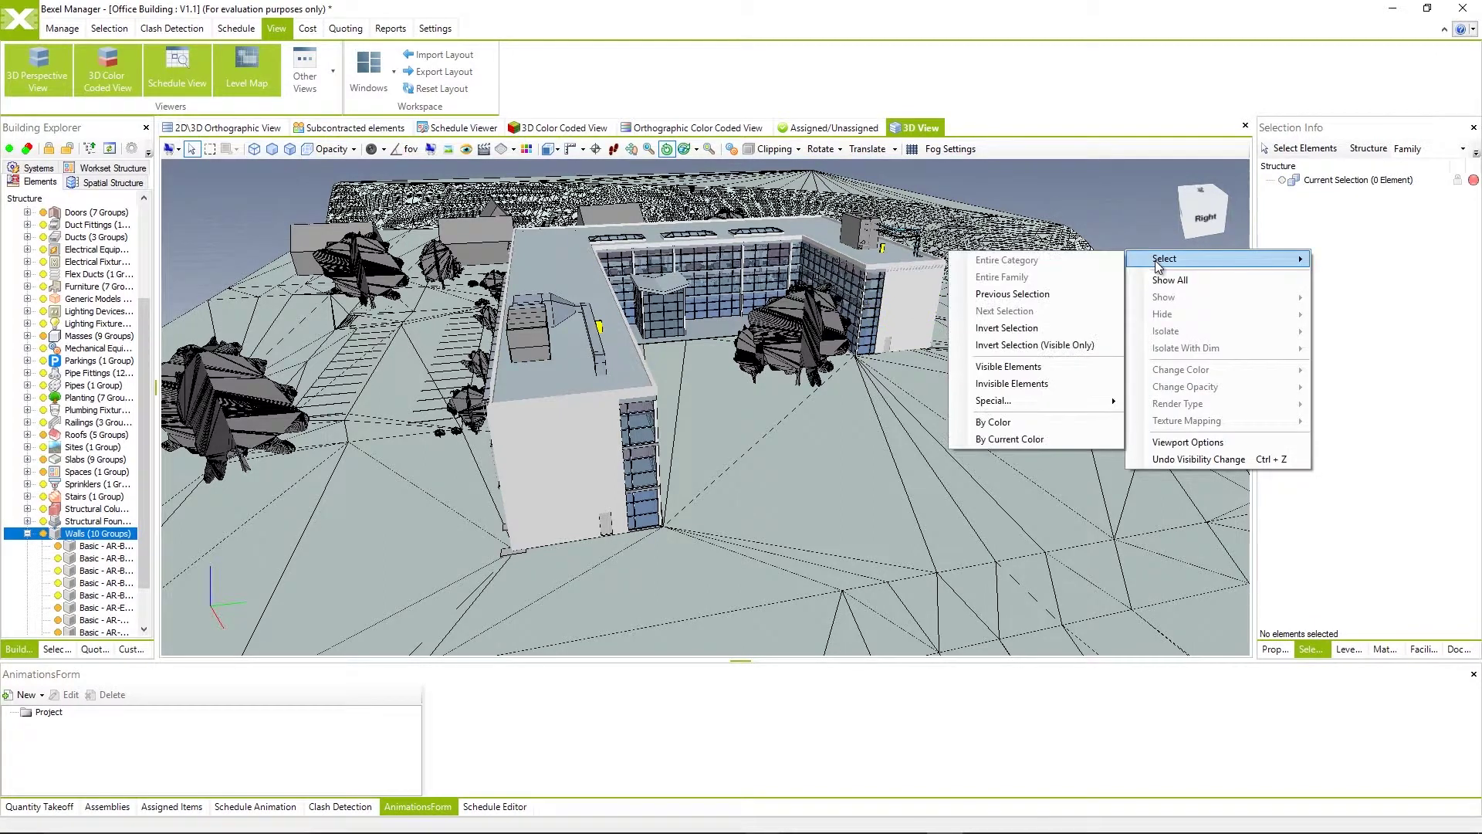
pyautogui.click(1012, 294)
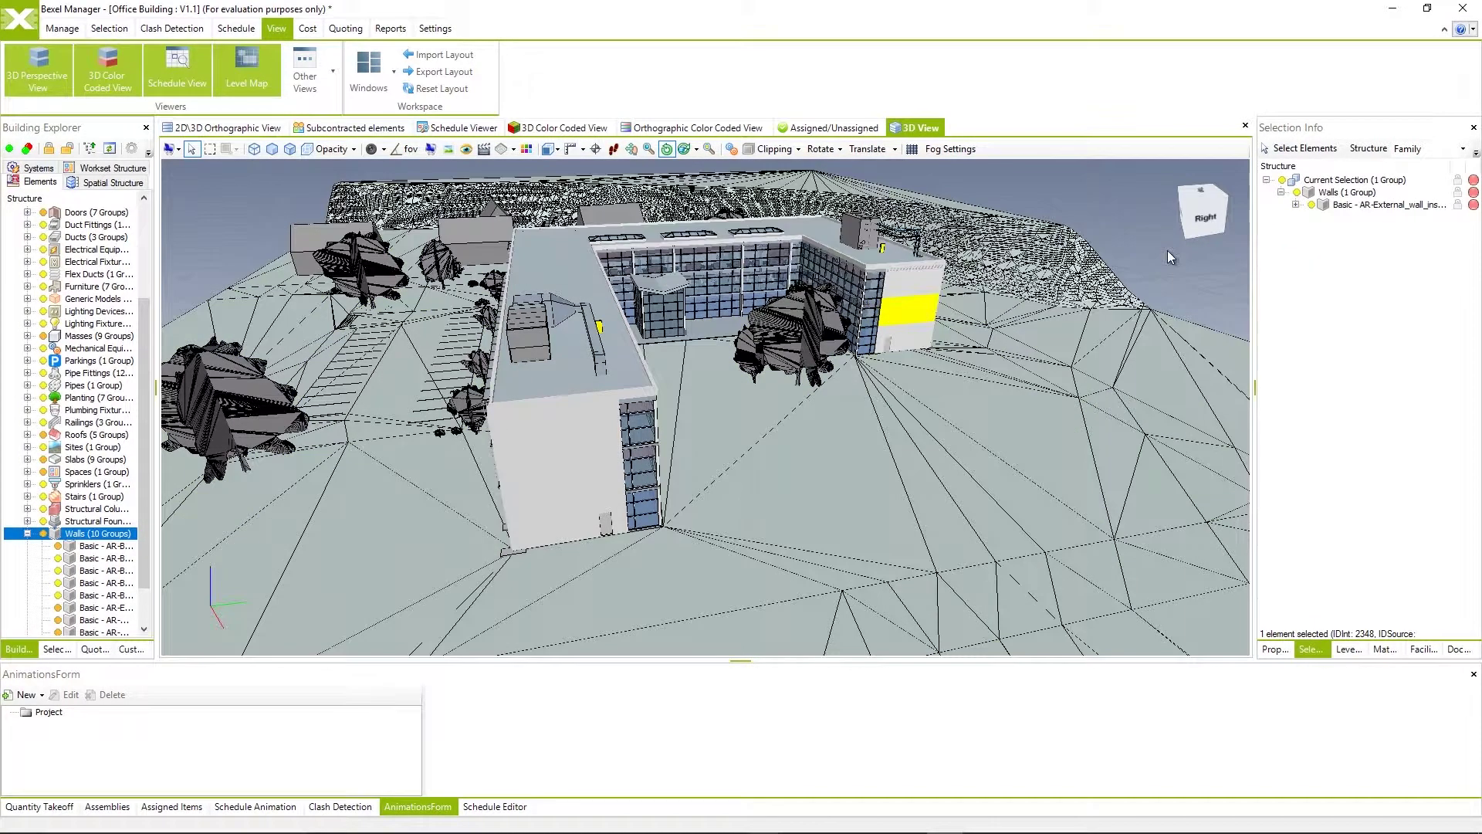
pyautogui.press('Escape')
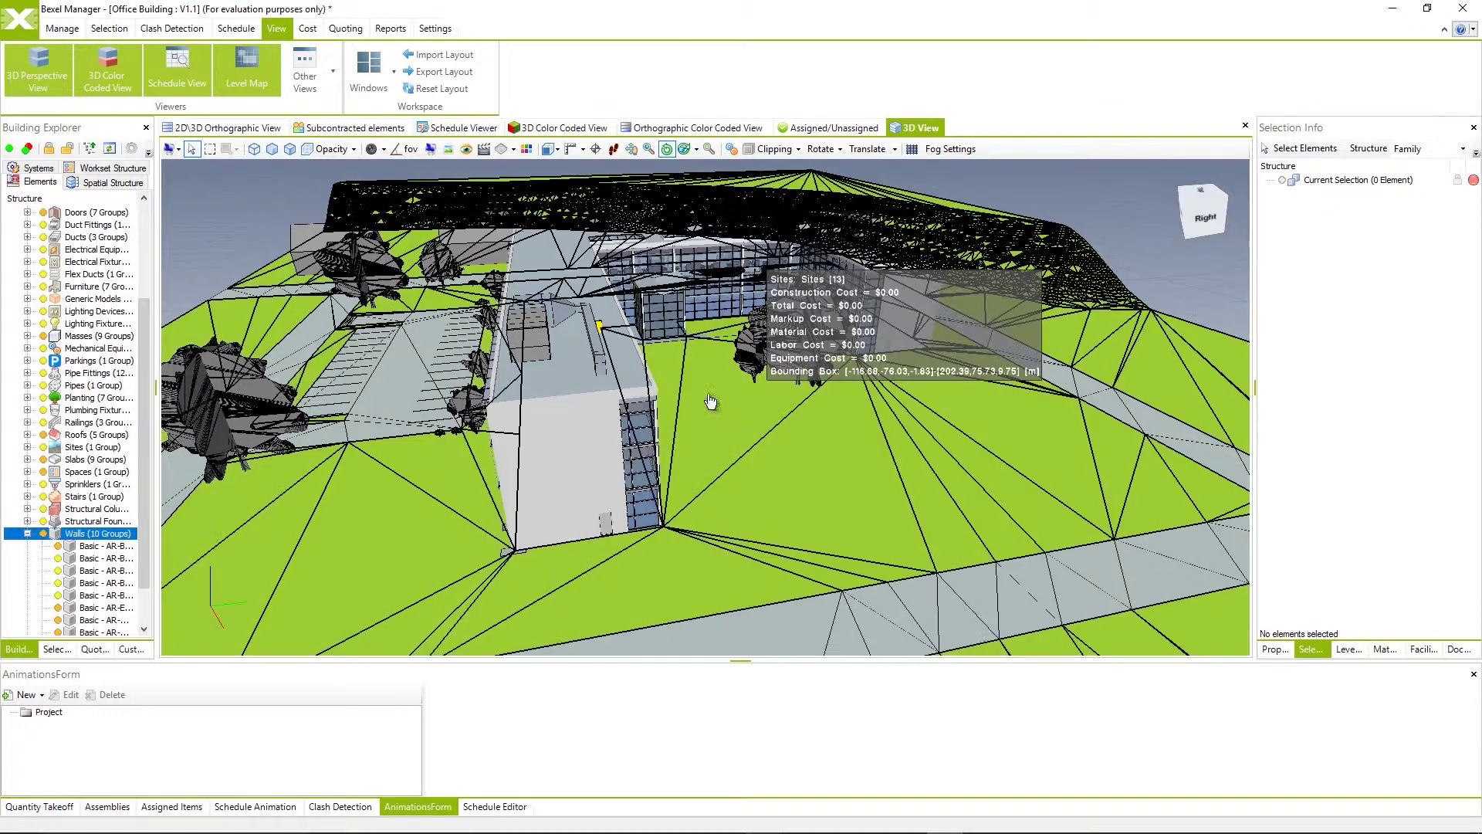
pyautogui.click(575, 437)
pyautogui.rightClick(573, 431)
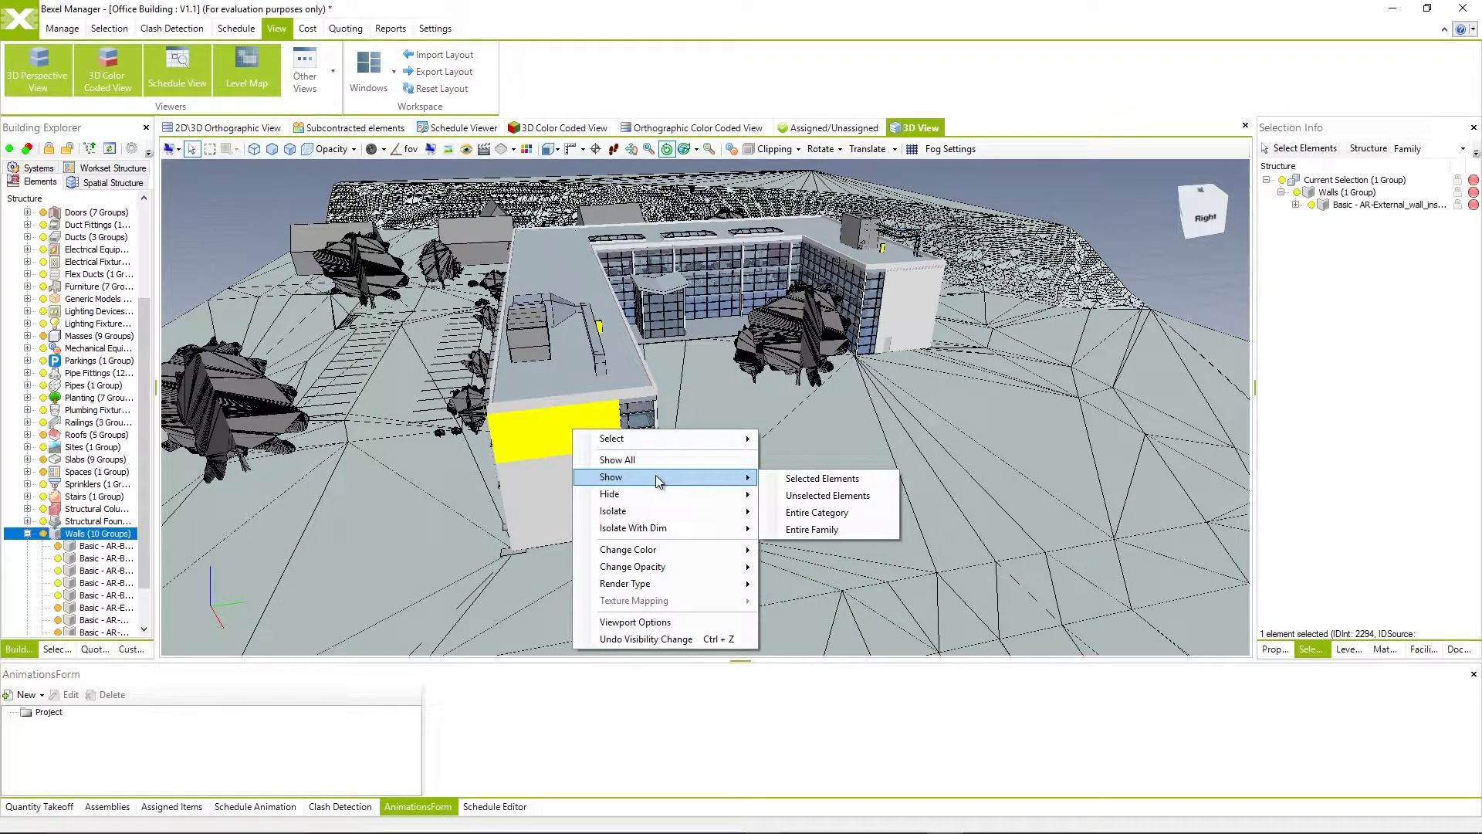
pyautogui.moveTo(649, 511)
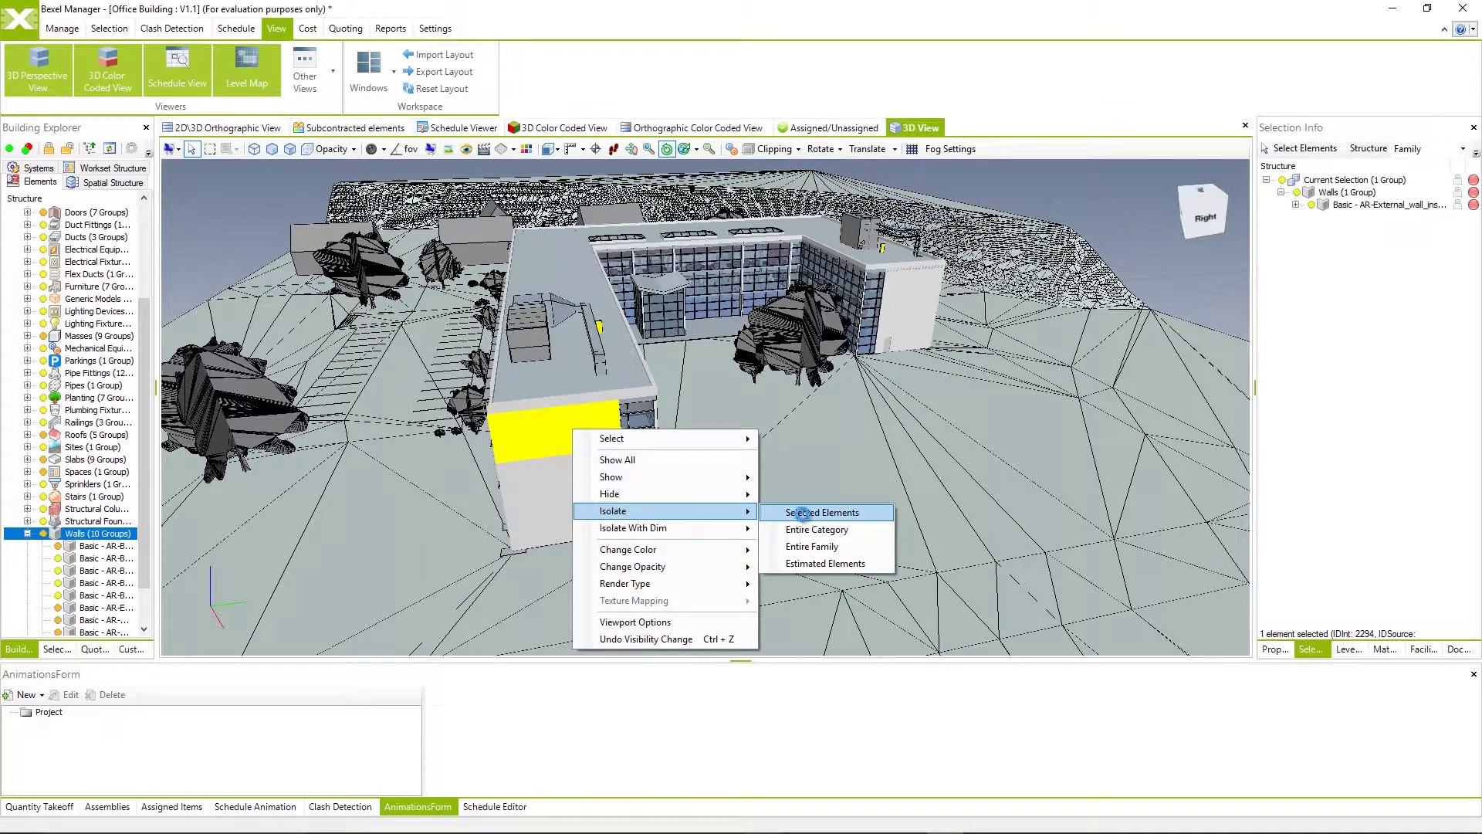
pyautogui.click(803, 513)
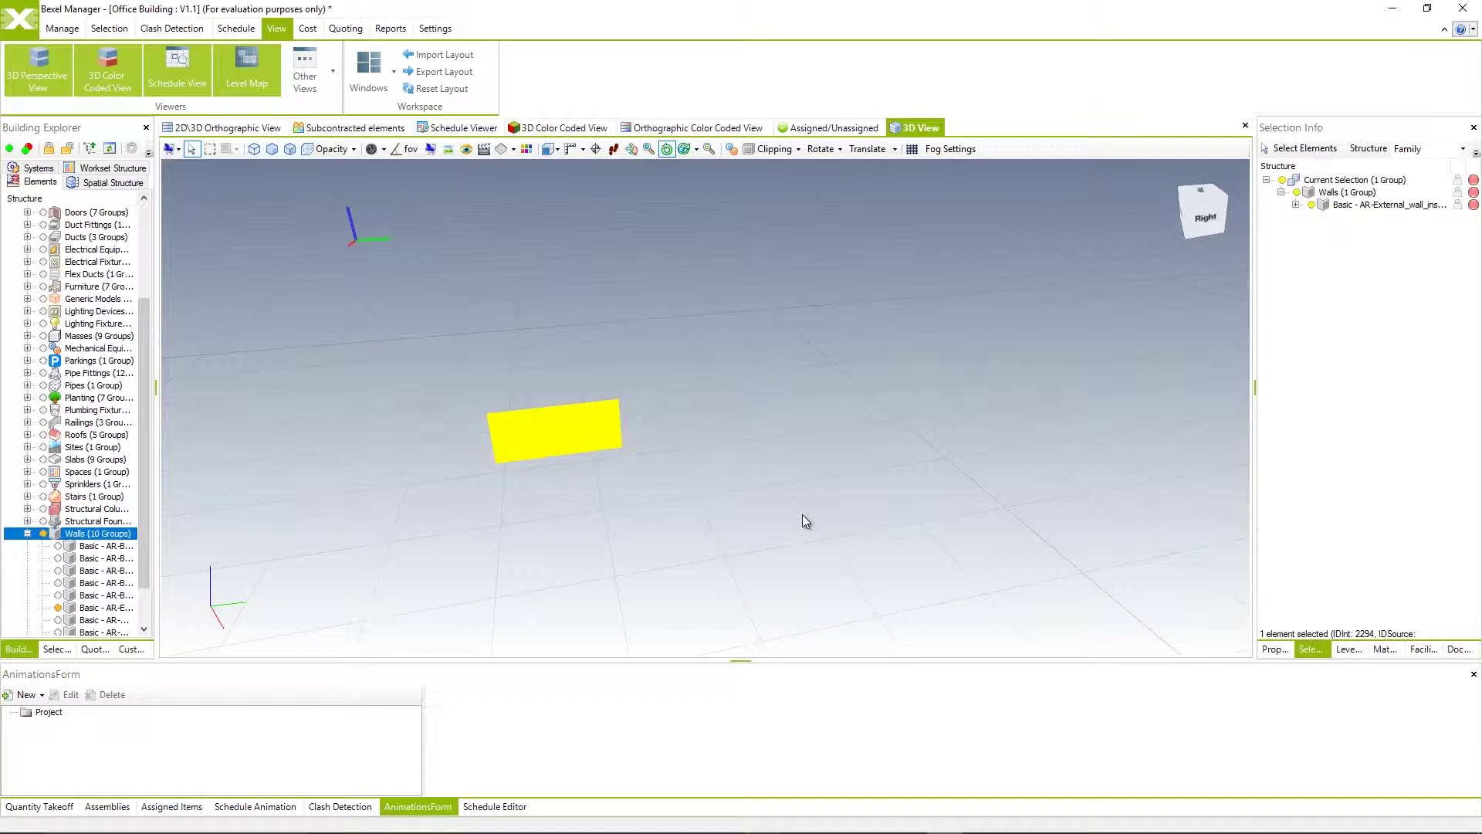
pyautogui.rightClick(803, 514)
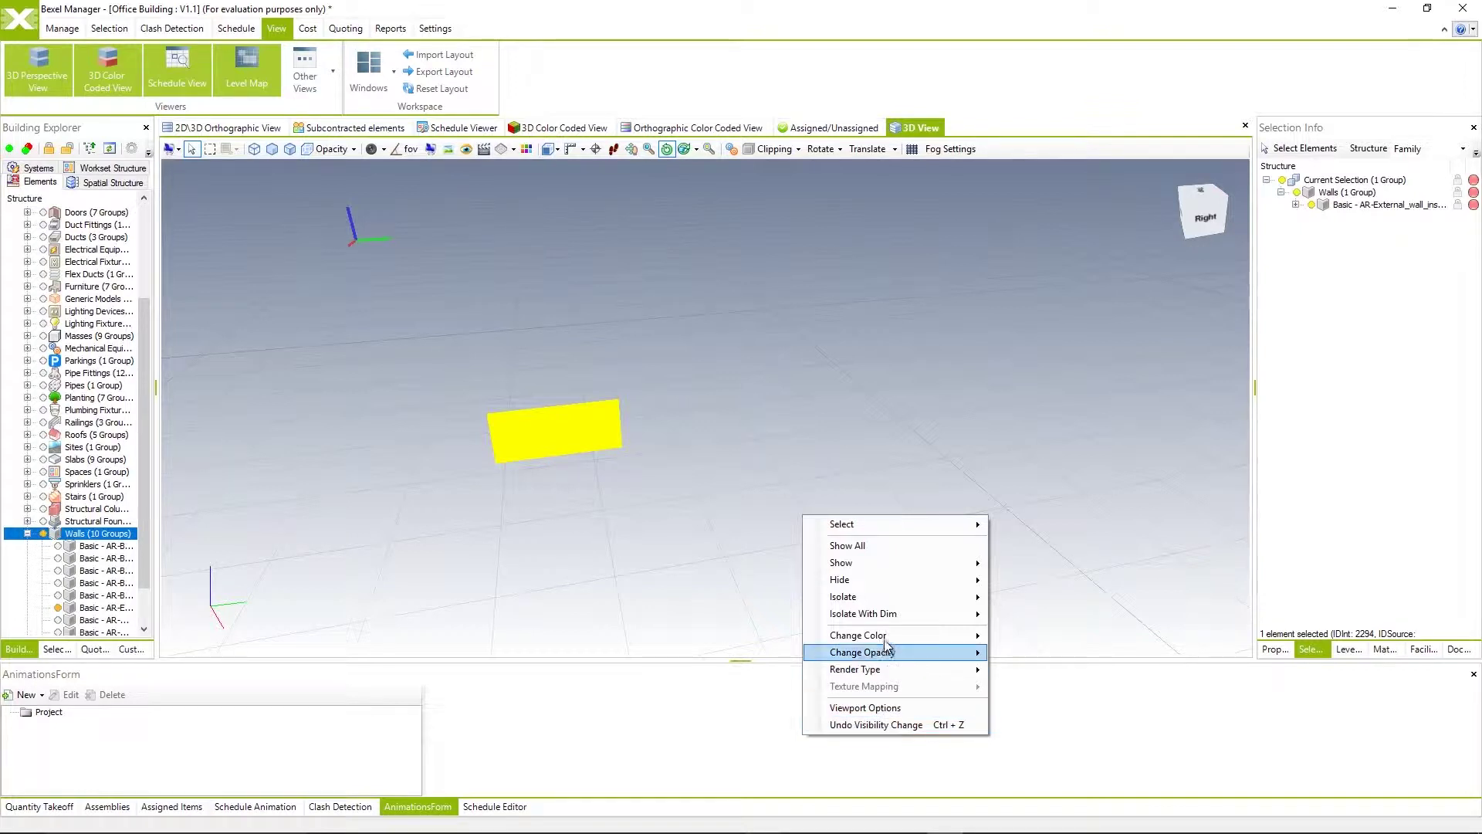
pyautogui.moveTo(841, 563)
pyautogui.click(891, 546)
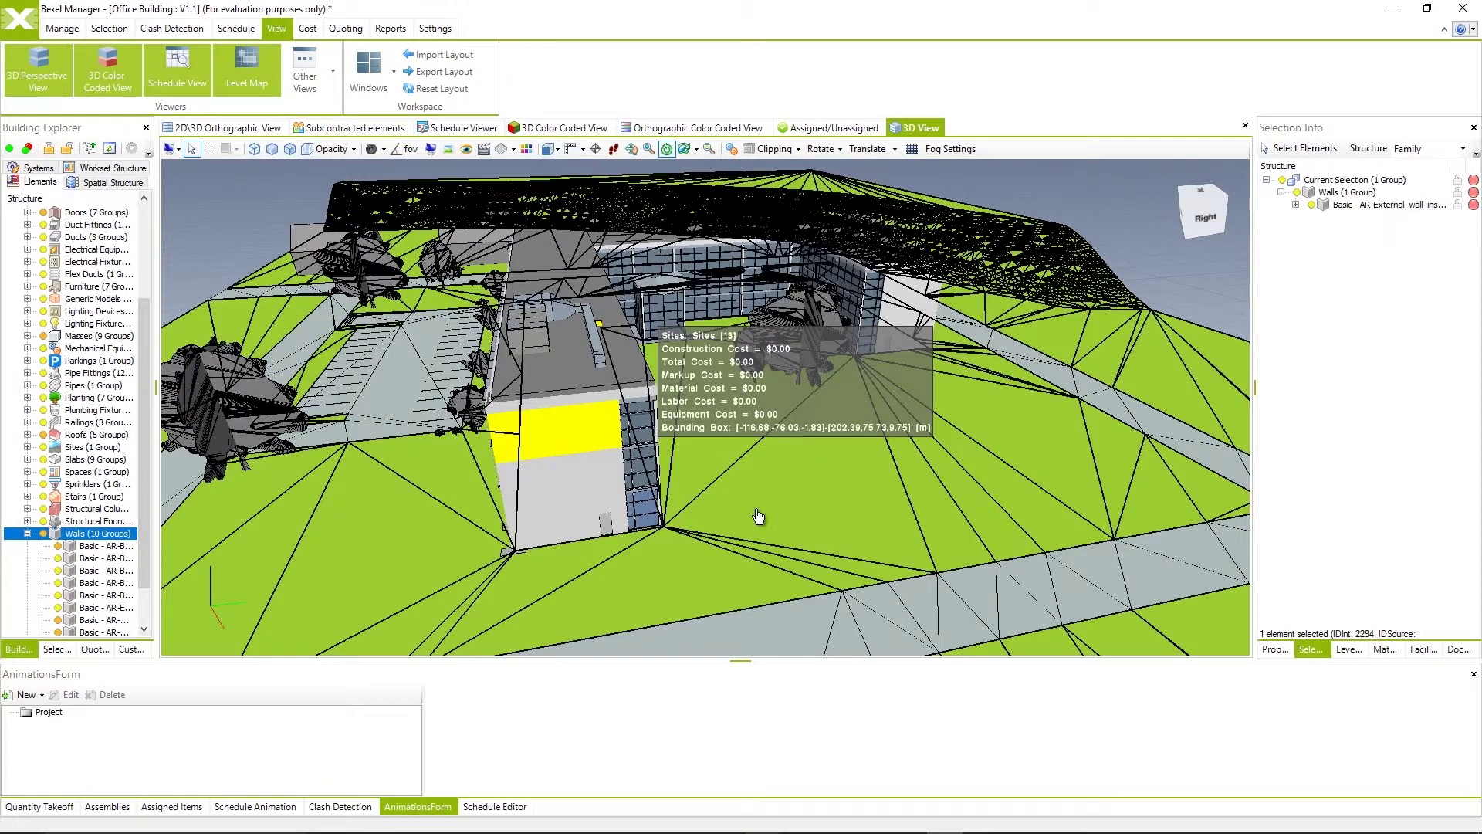
# - Reframe to show the whole L-shaped building and bring up the yellow wall's actions
pyautogui.scroll(-5, 826, 471)
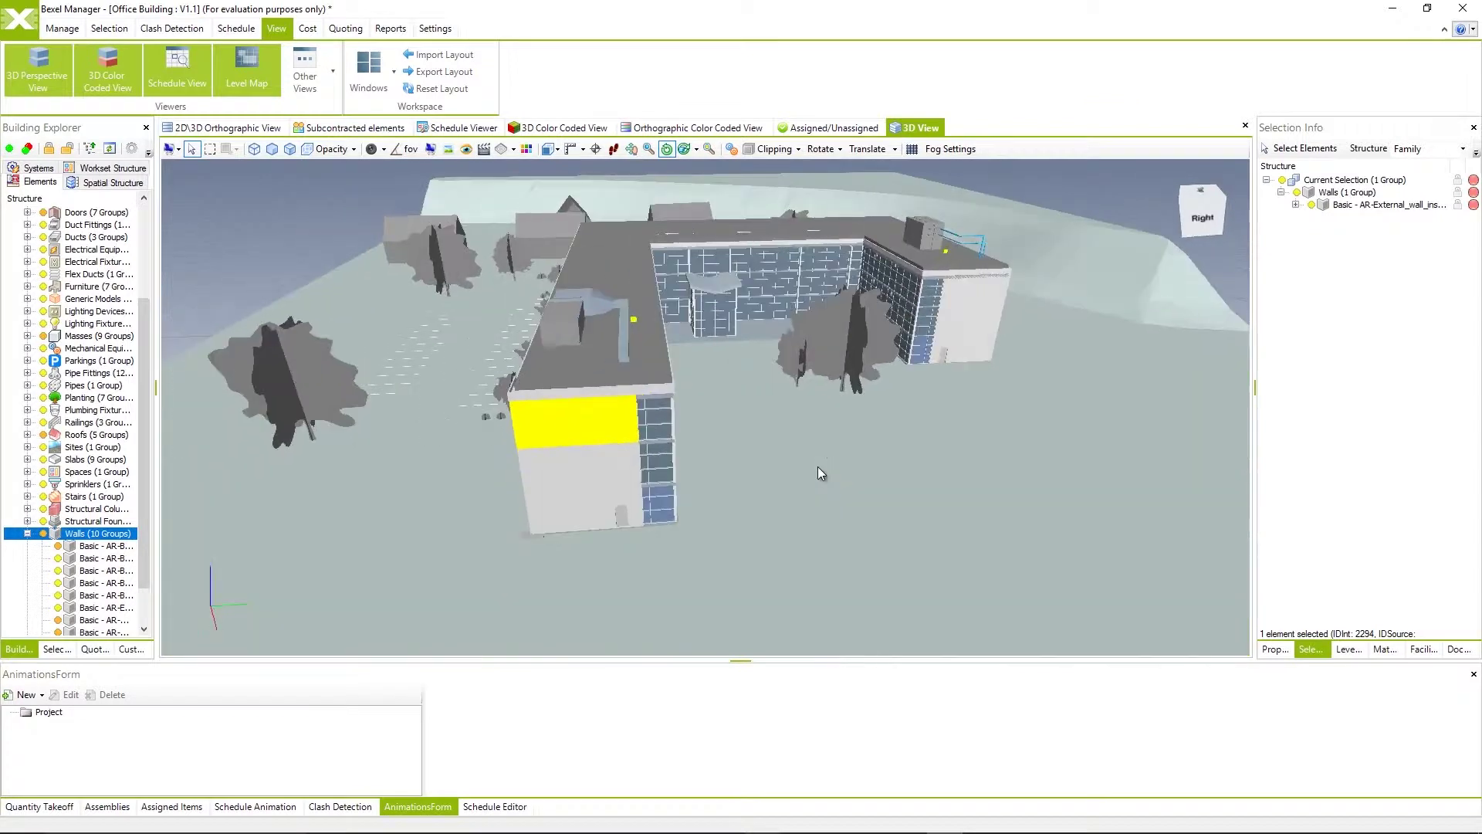
pyautogui.scroll(5, 810, 463)
pyautogui.moveTo(833, 483); pyautogui.dragTo(668, 452)
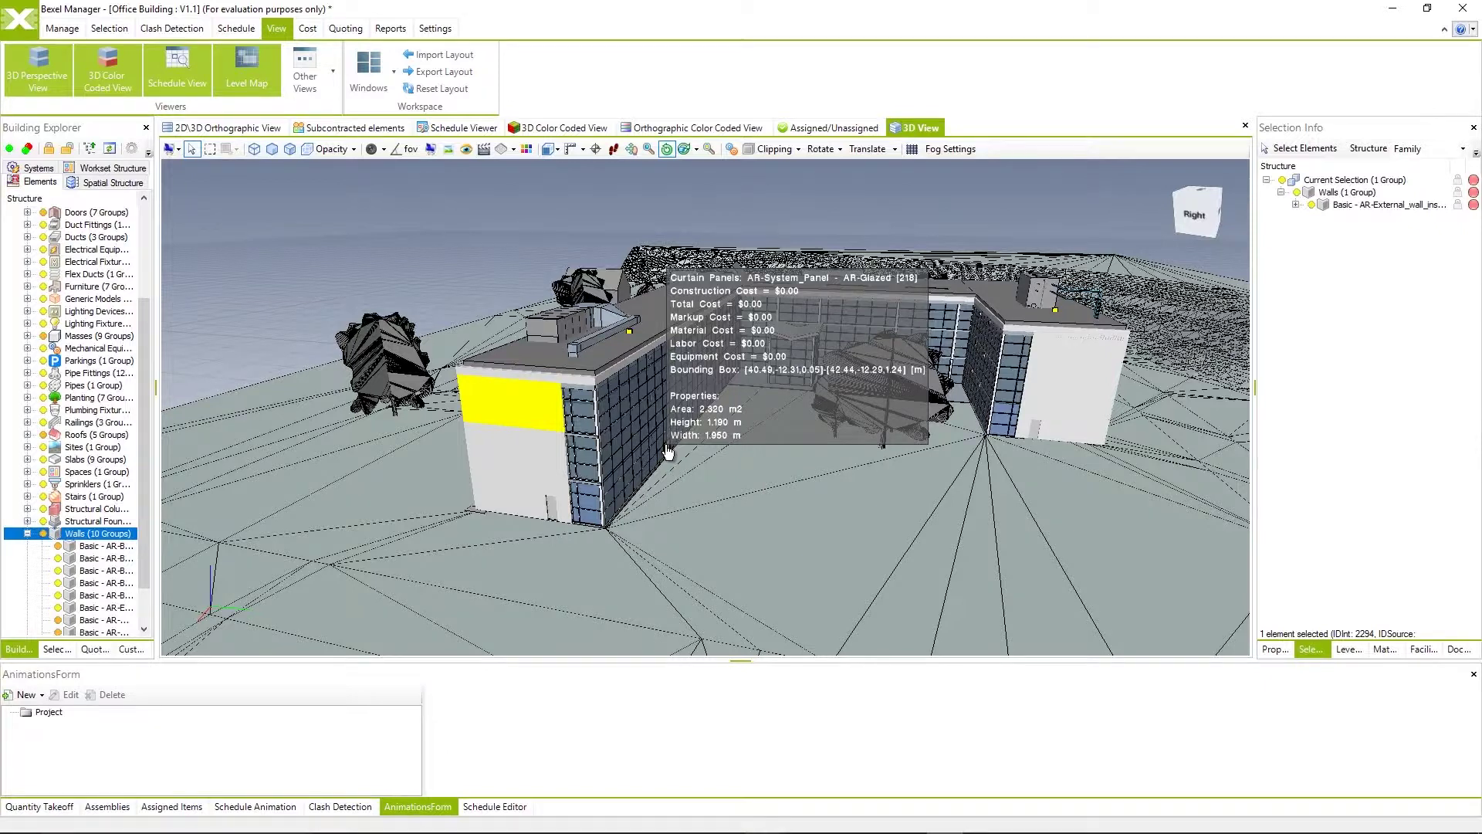
pyautogui.rightClick(524, 422)
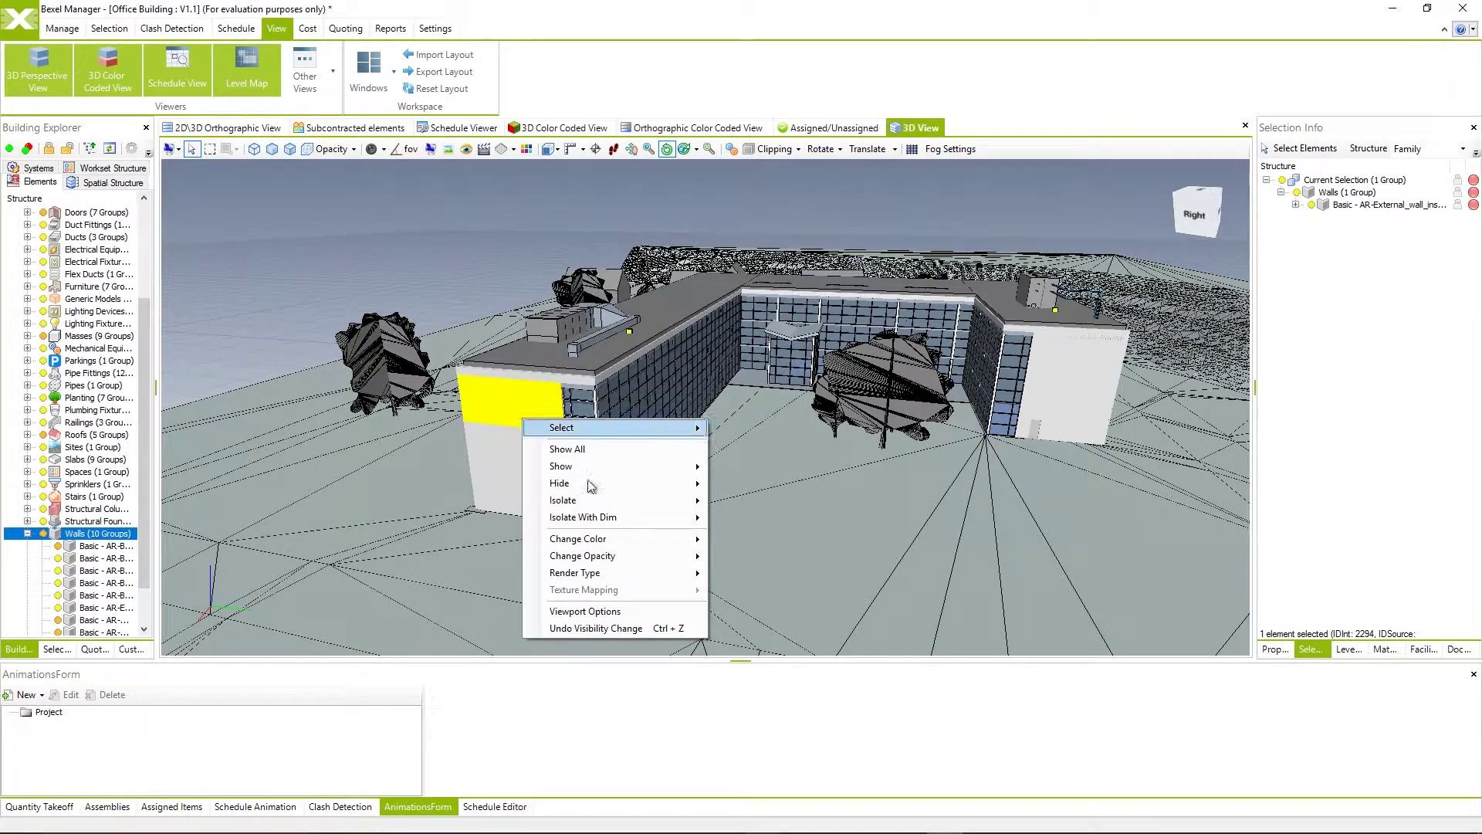
pyautogui.moveTo(582, 517)
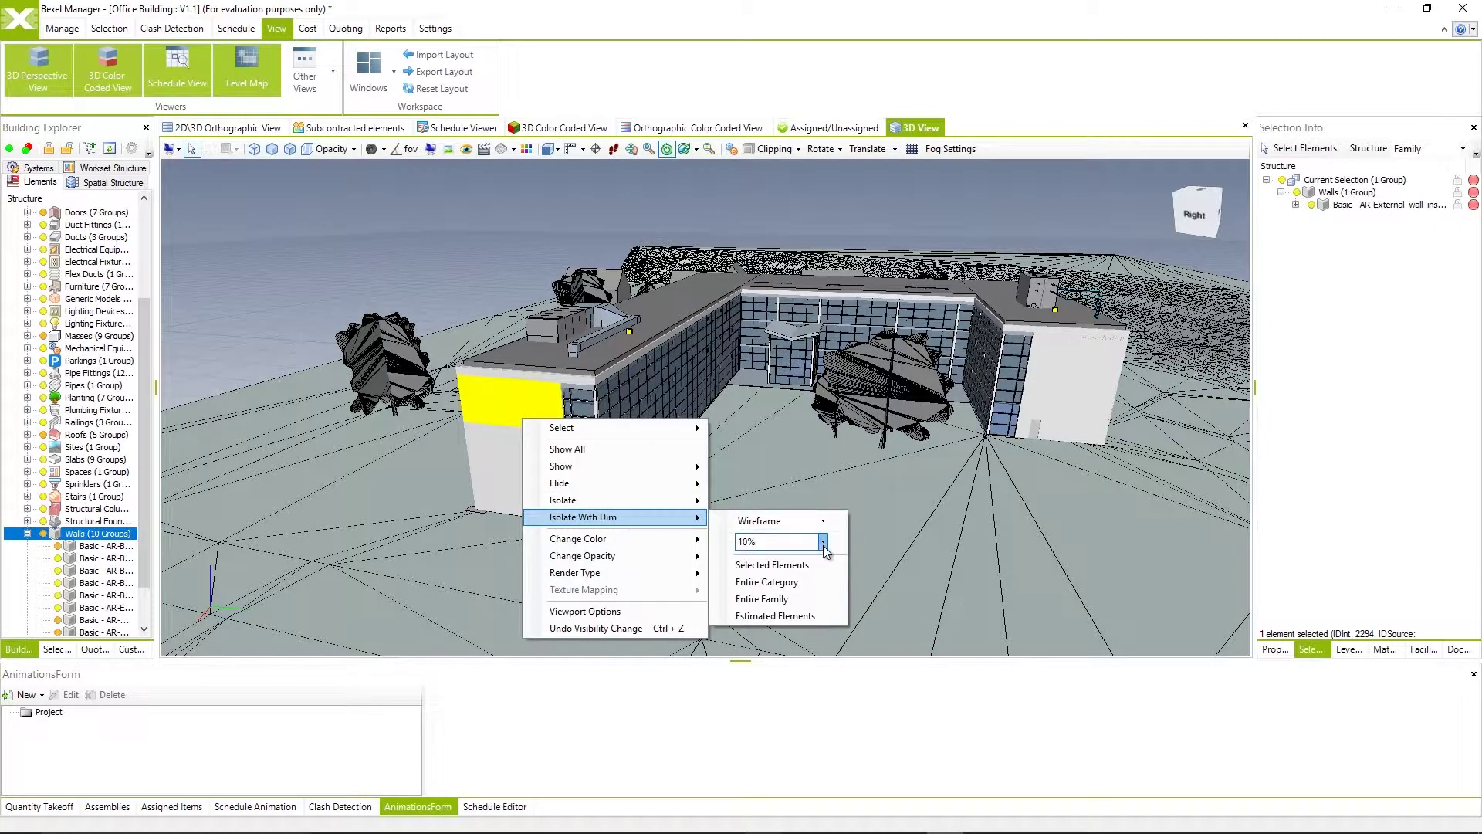
# - Isolate the selected wall with everything else dimmed at 40% opacity, then deselect and orbit
pyautogui.click(823, 543)
pyautogui.click(747, 603)
pyautogui.click(778, 566)
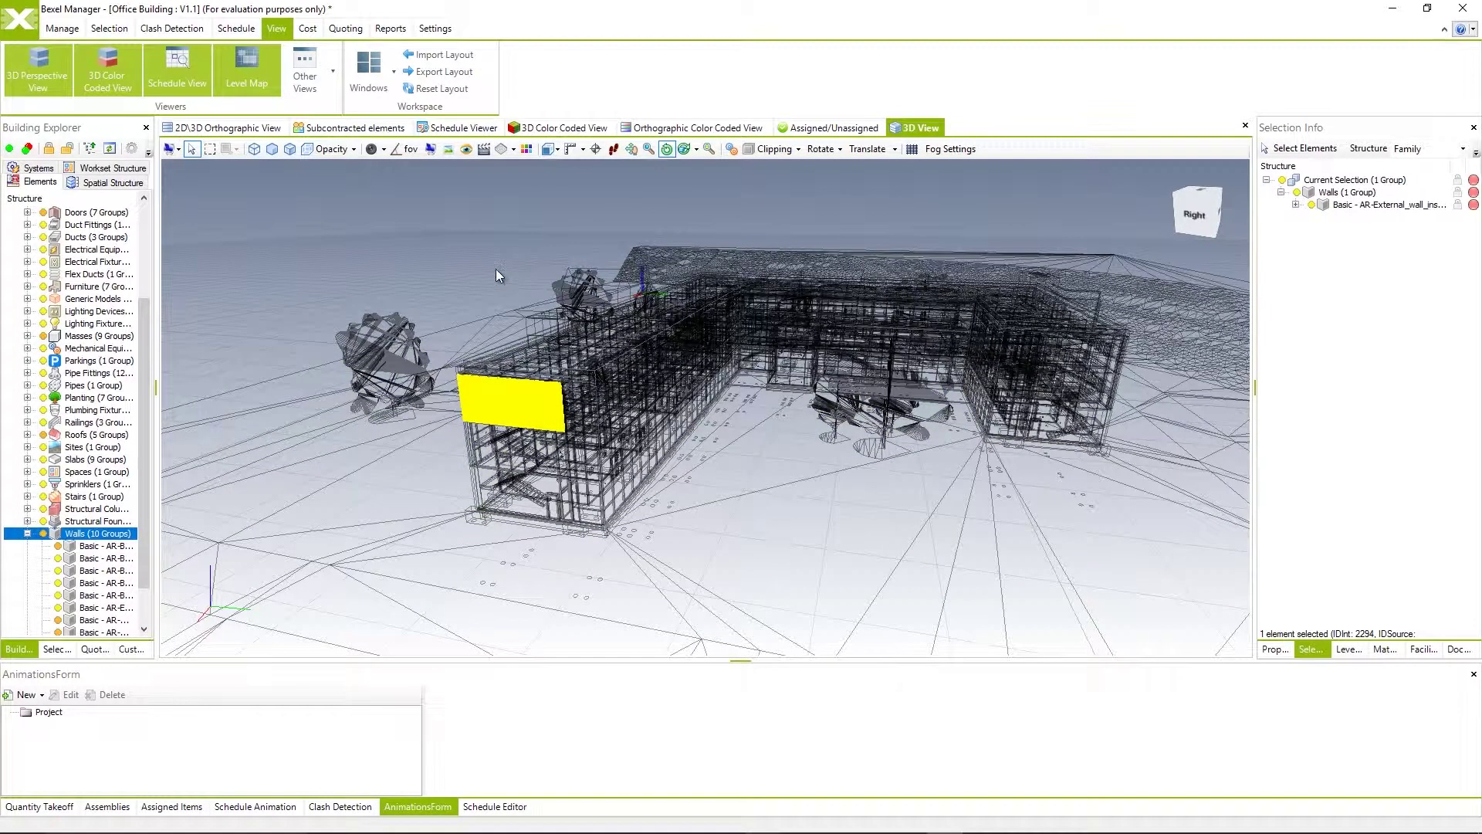
pyautogui.click(497, 270)
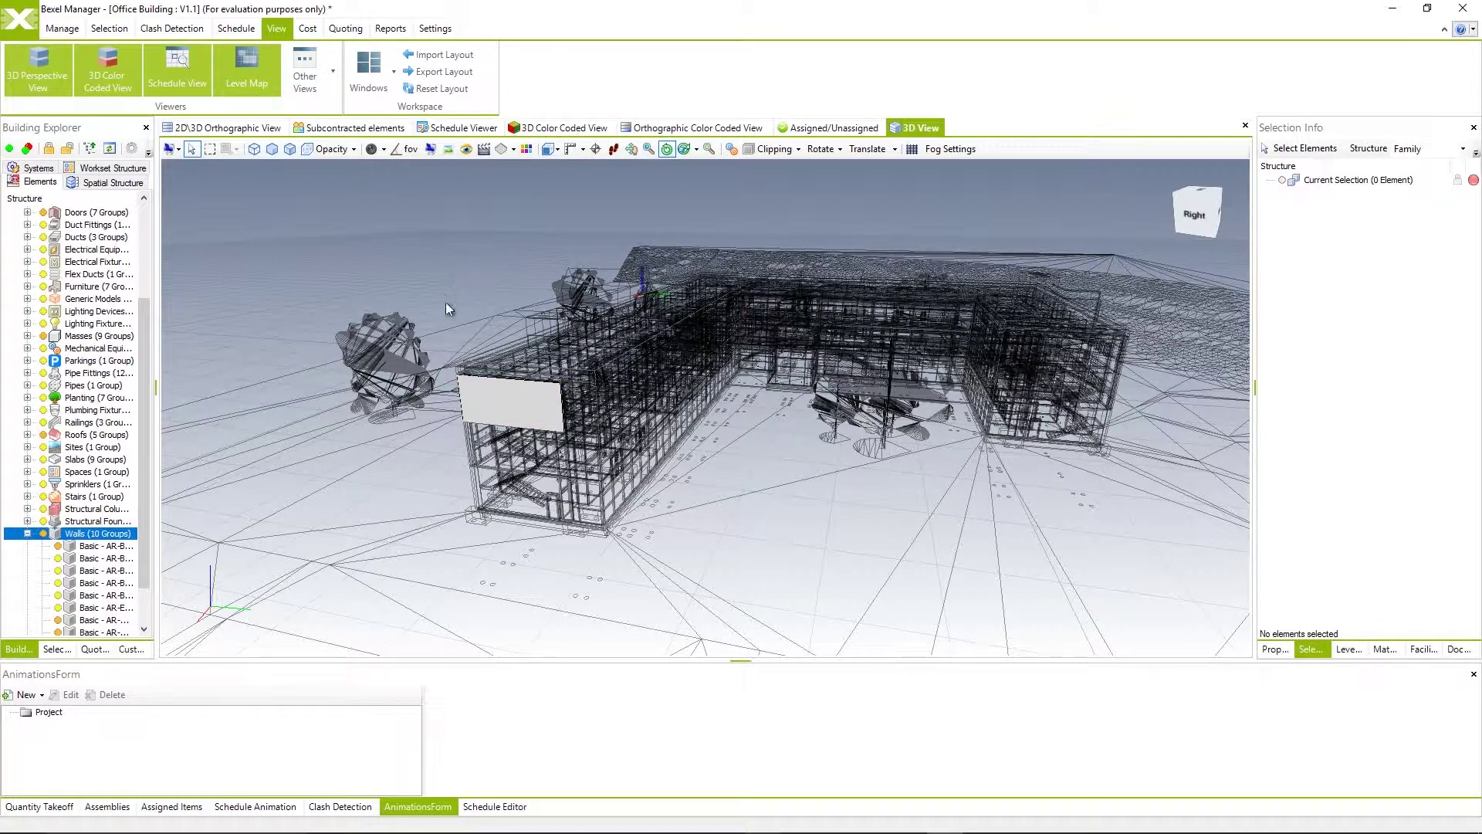
pyautogui.moveTo(448, 308)
pyautogui.mouseDown()
pyautogui.moveTo(693, 502)
pyautogui.moveTo(527, 503)
pyautogui.mouseUp()
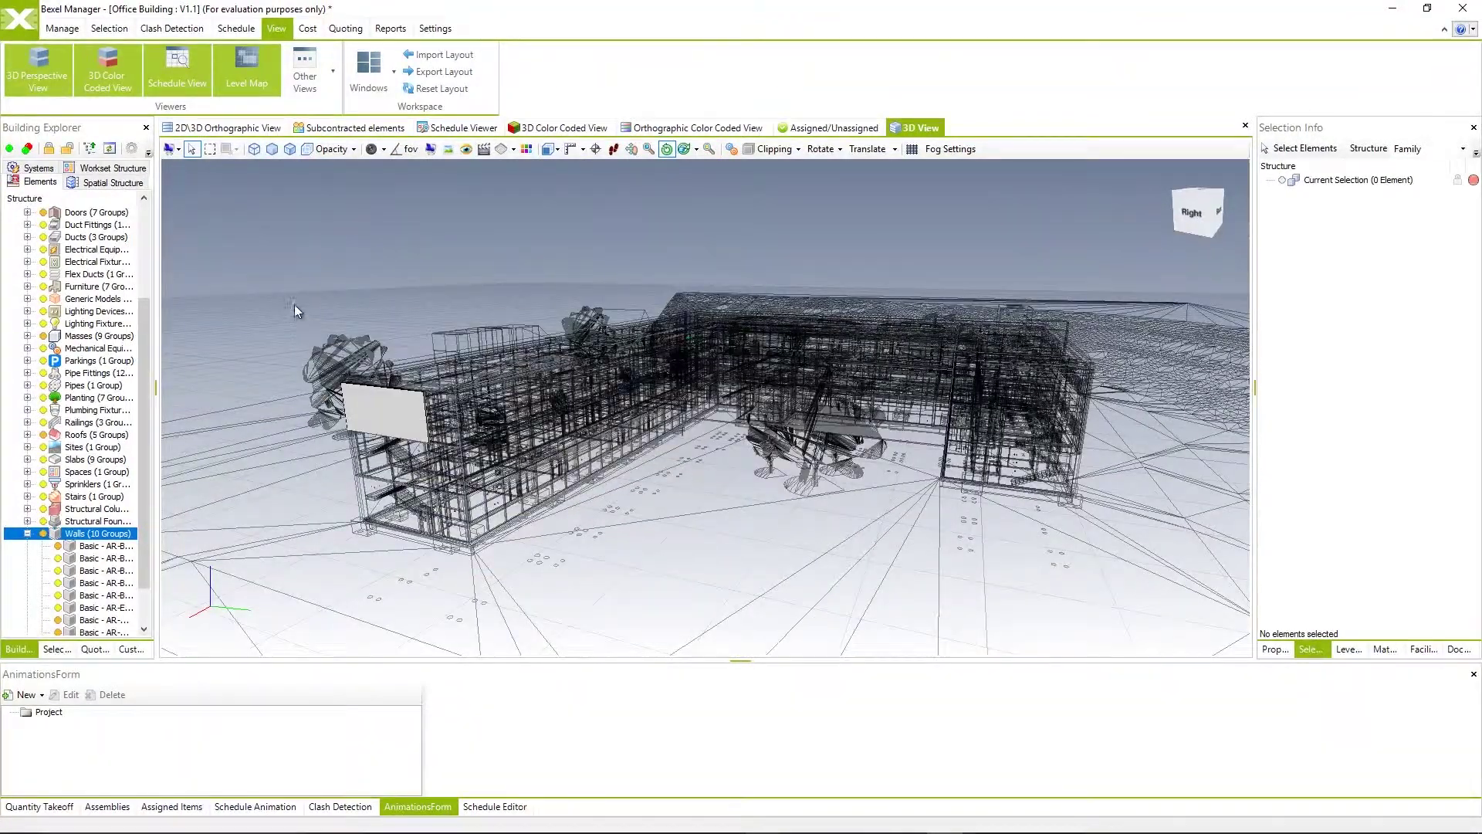
pyautogui.moveTo(286, 426)
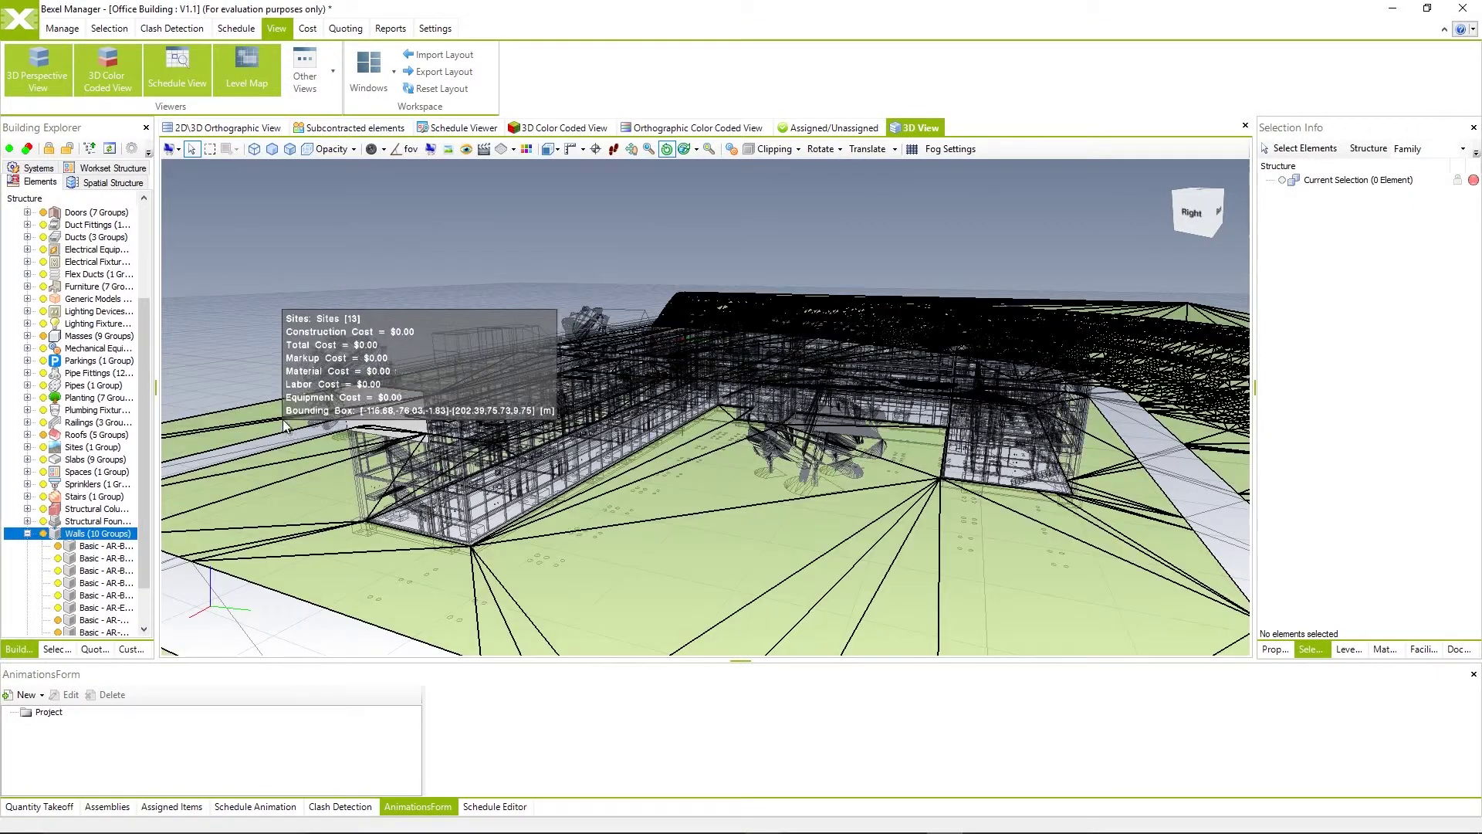
pyautogui.rightClick(283, 421)
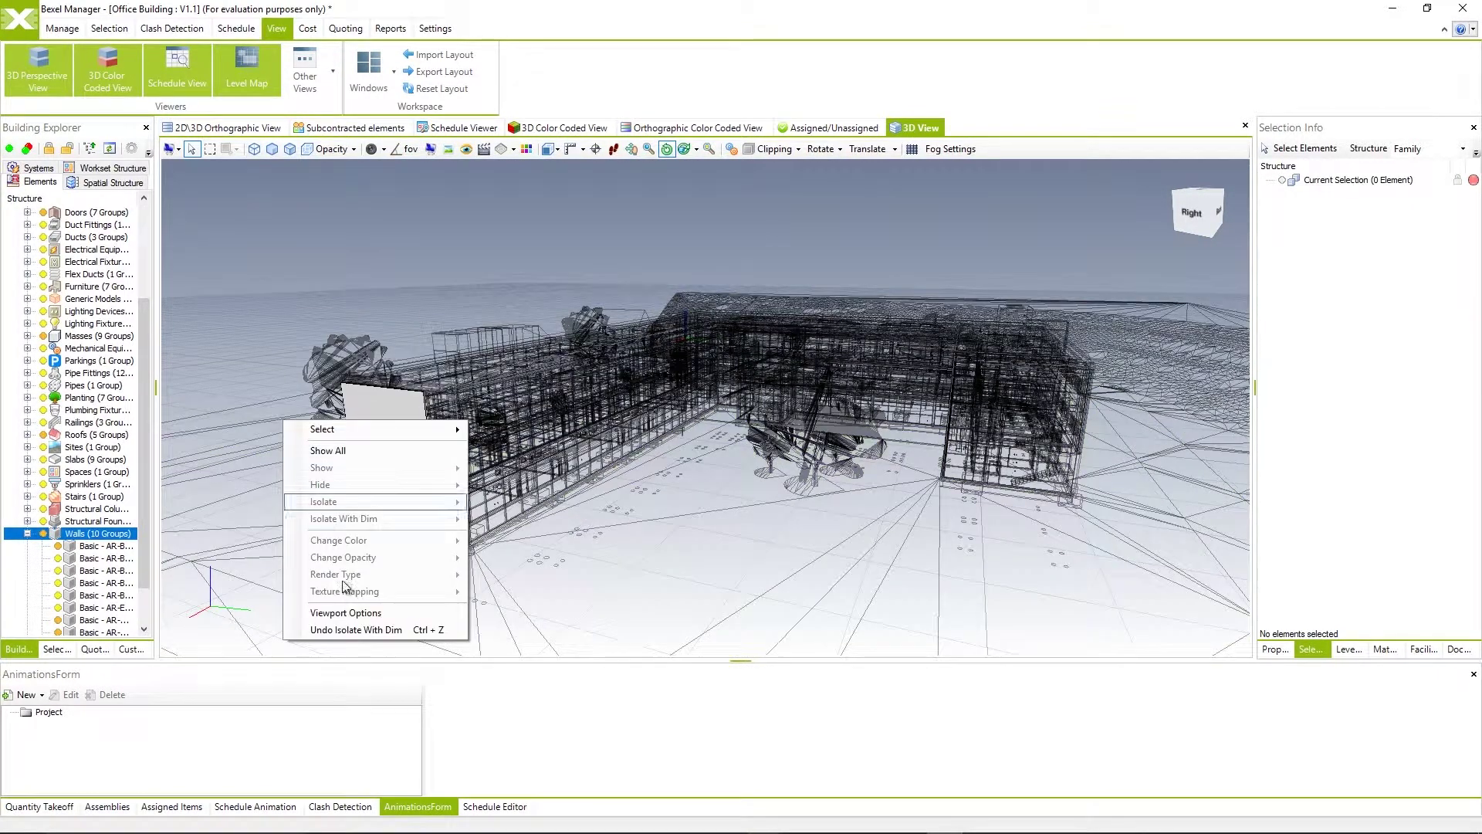
# - Undo Isolate With Dim, then select the 100 mm external insulation wall and bring up its actions
pyautogui.click(359, 630)
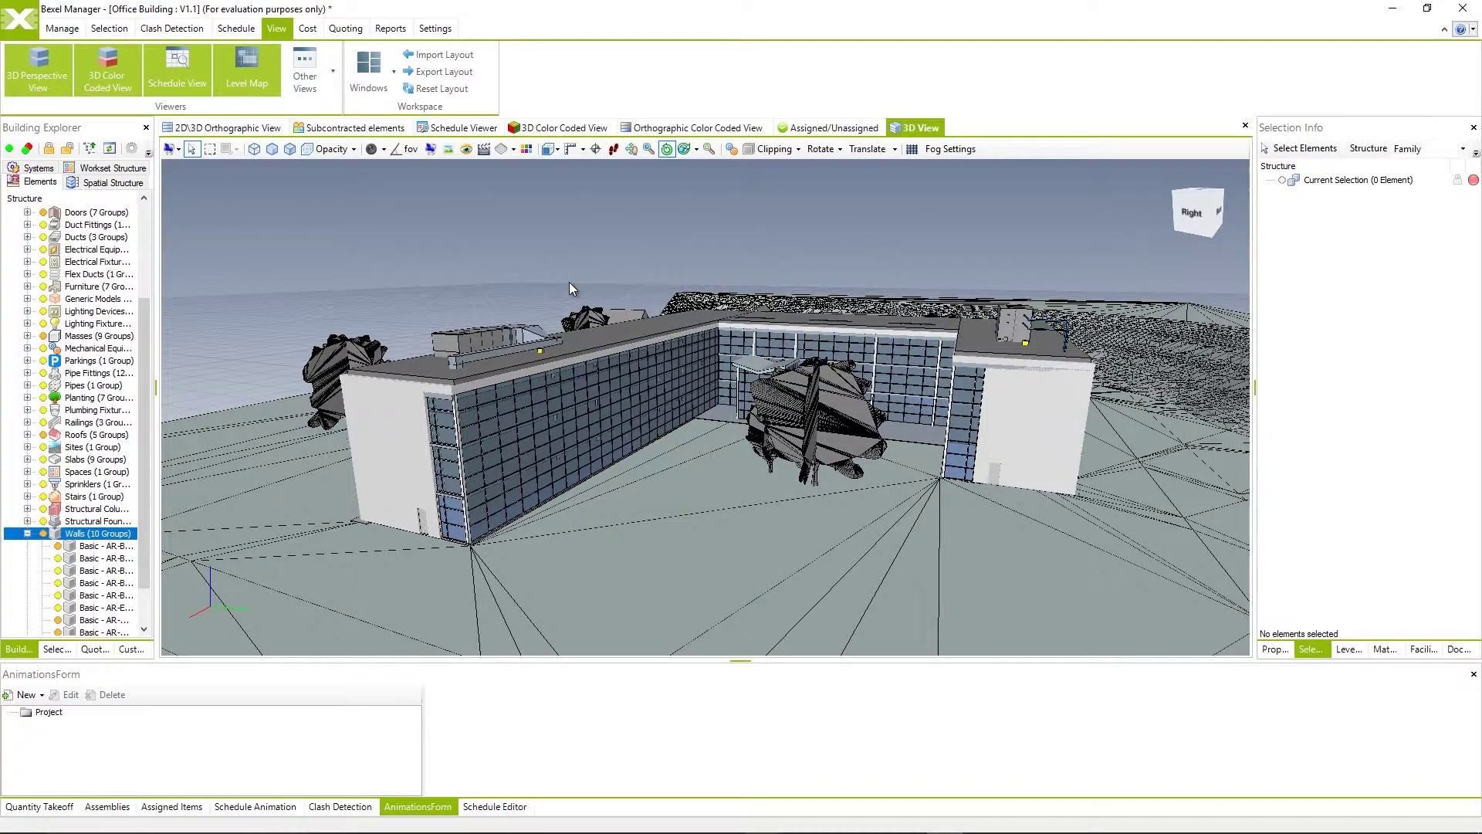
pyautogui.moveTo(437, 445)
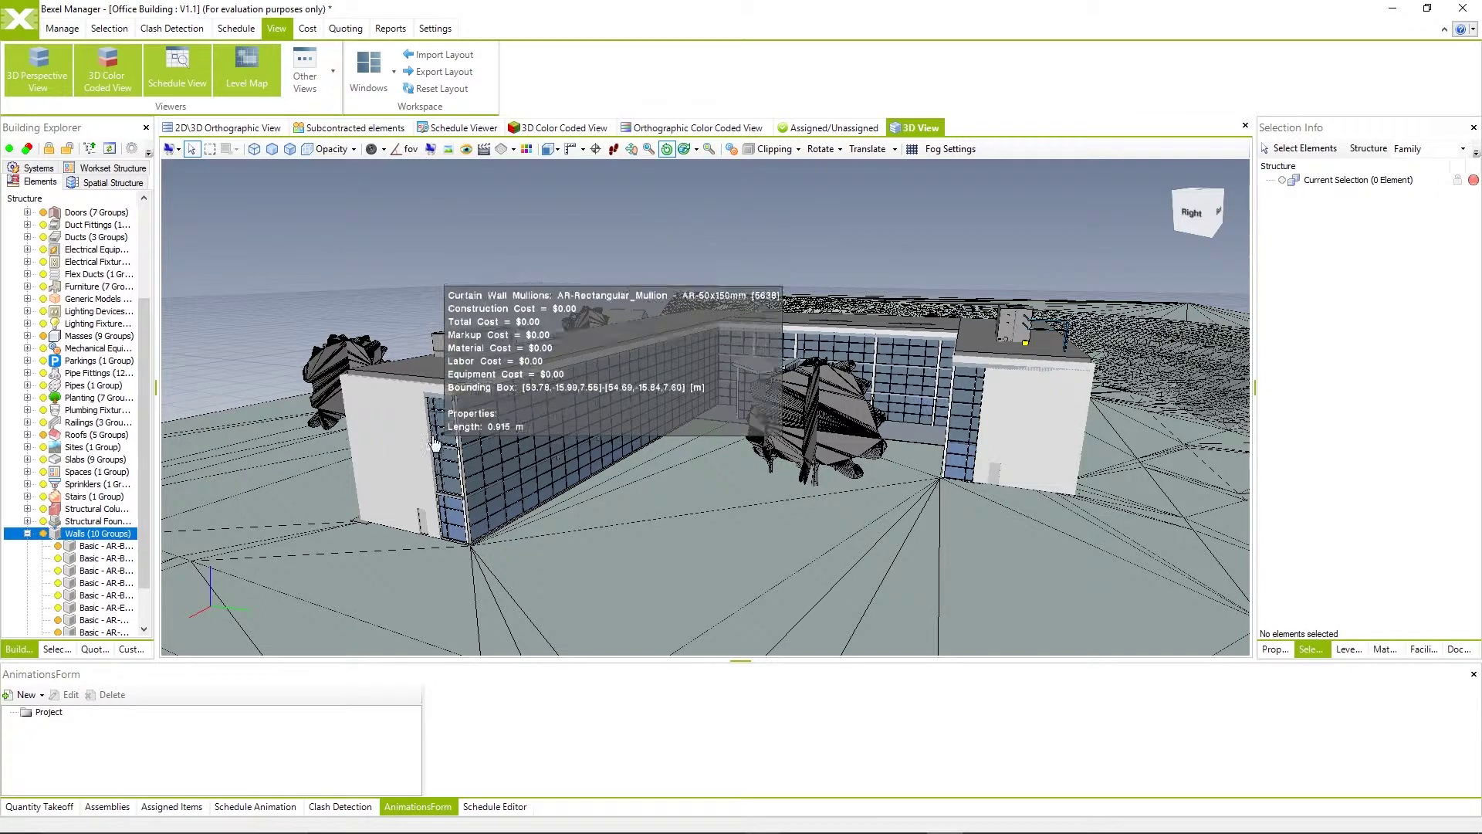
pyautogui.click(403, 471)
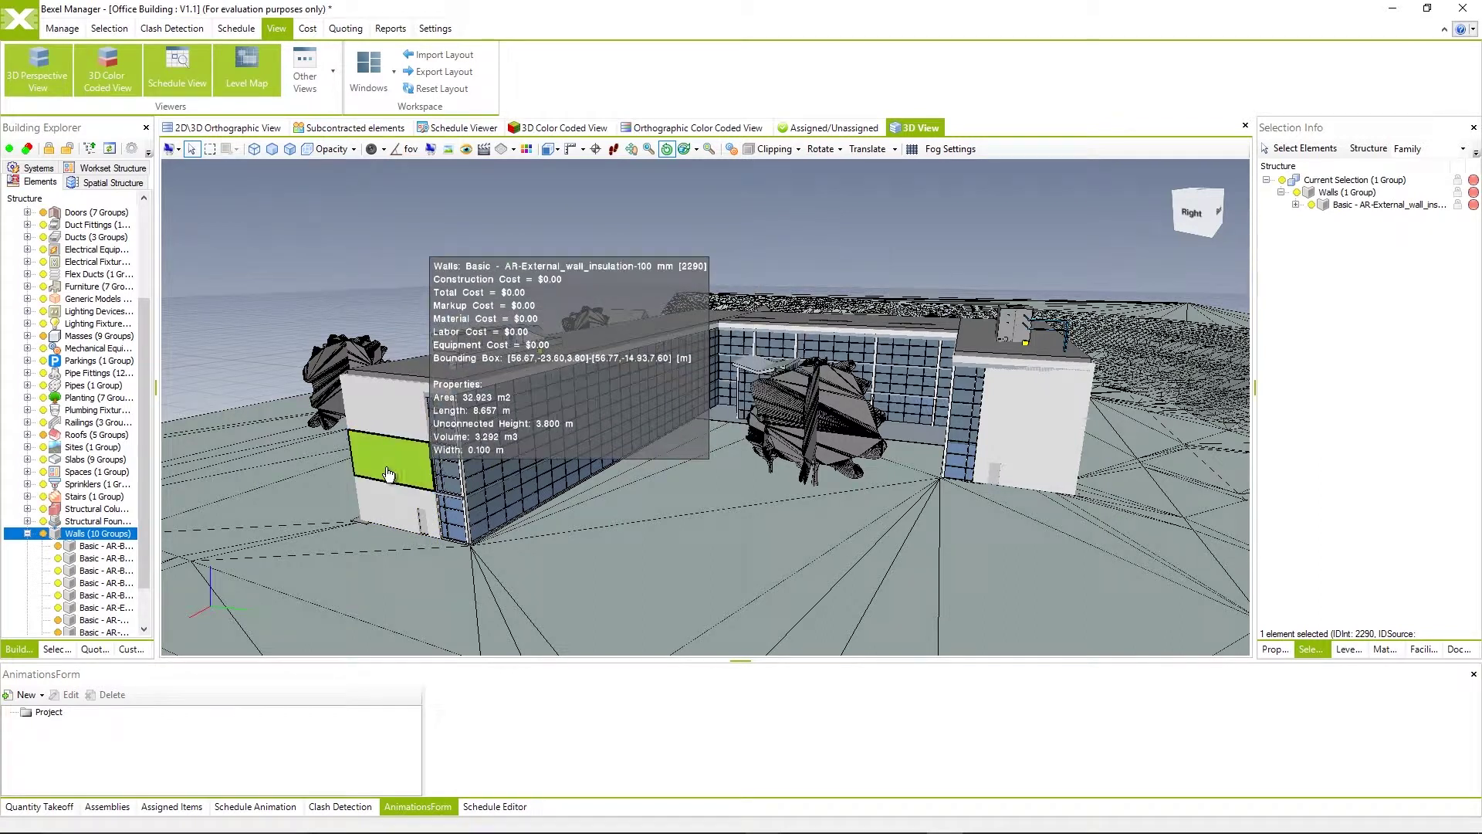
pyautogui.rightClick(387, 467)
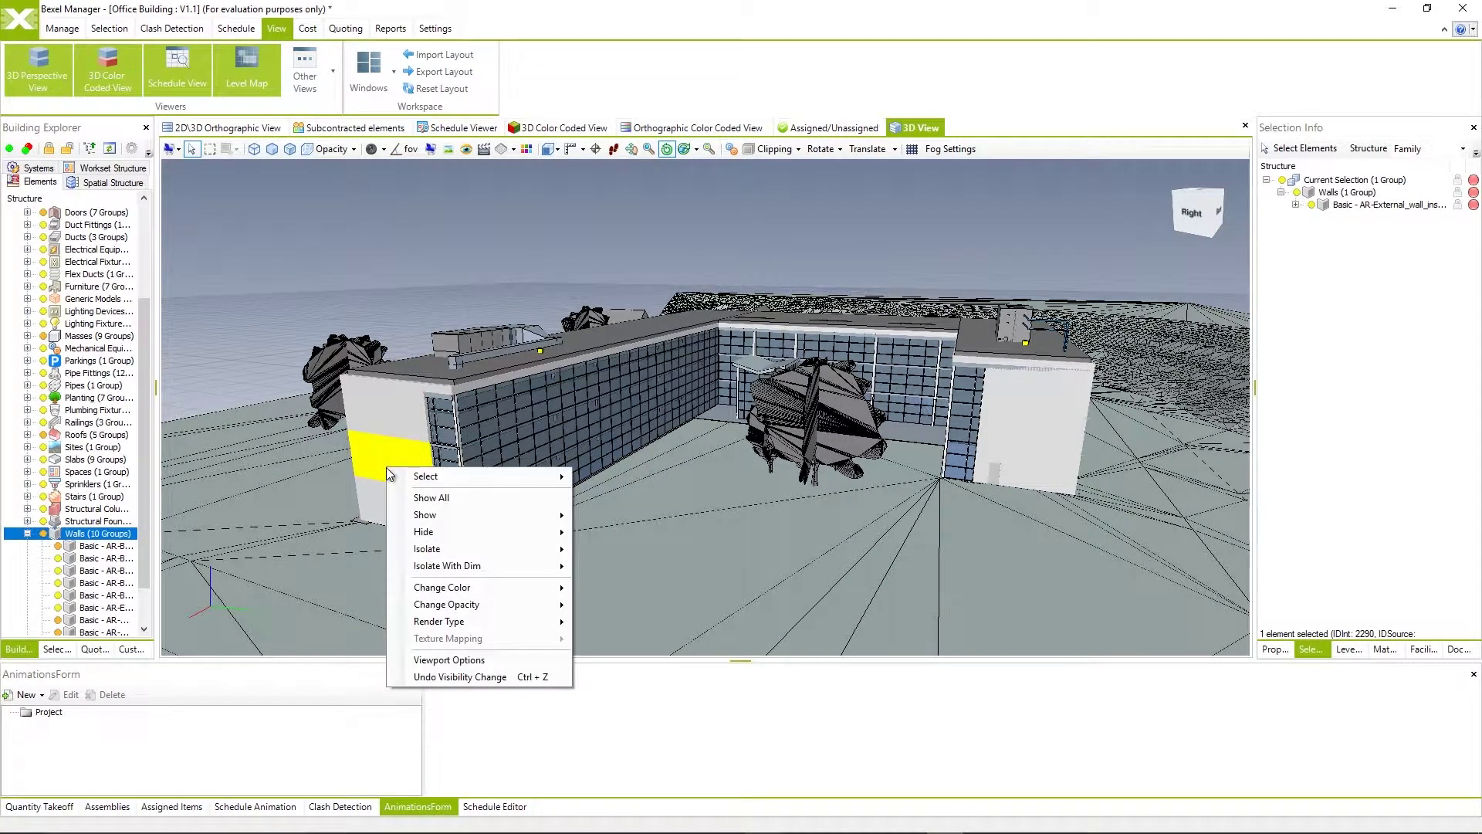
# - Review Viewport Options tooltip settings, keeping tooltips, element properties and selection sets enabled
pyautogui.click(508, 659)
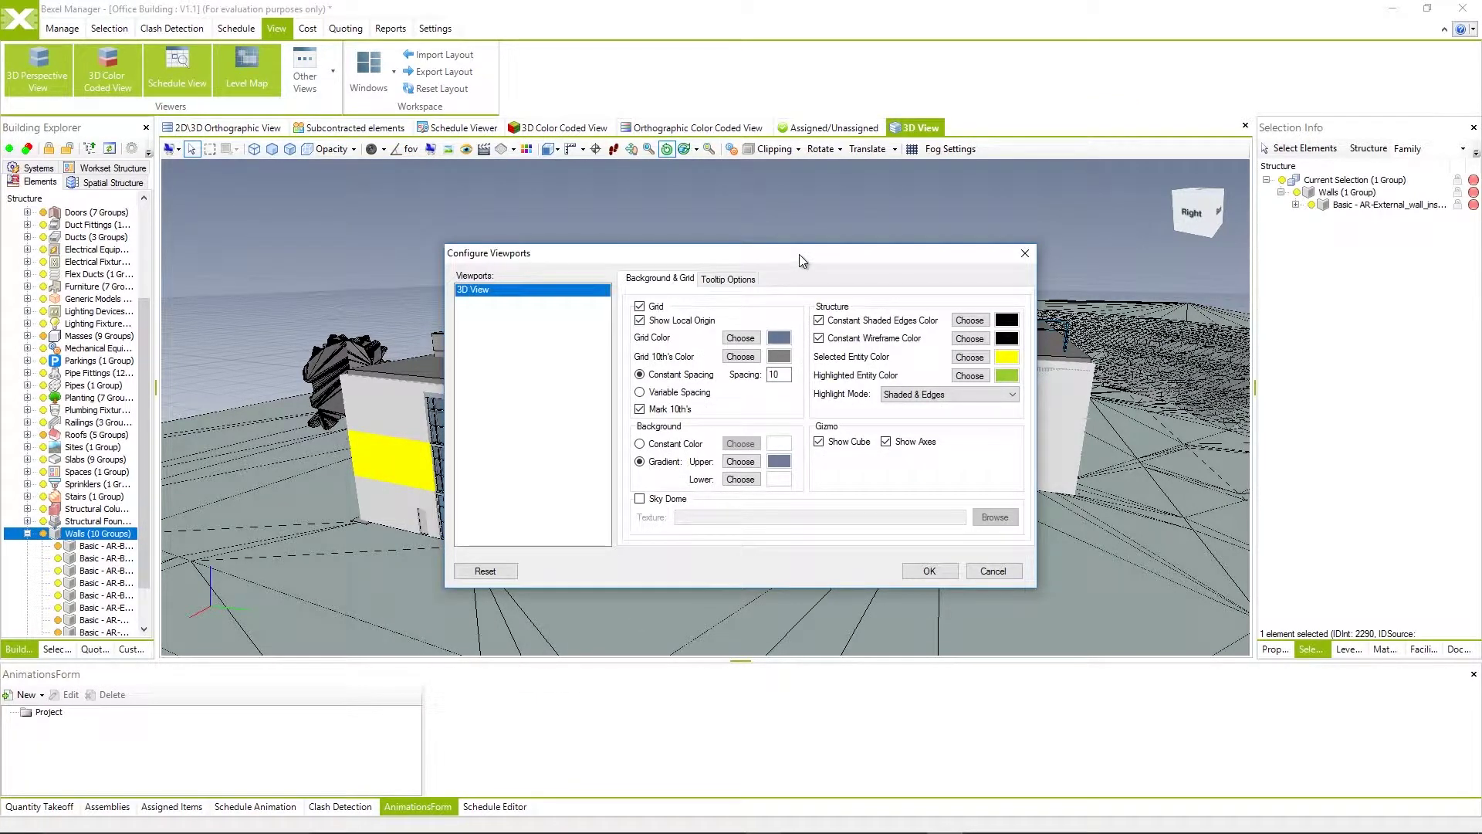
pyautogui.moveTo(799, 255); pyautogui.dragTo(817, 255)
pyautogui.moveTo(869, 252); pyautogui.dragTo(888, 252)
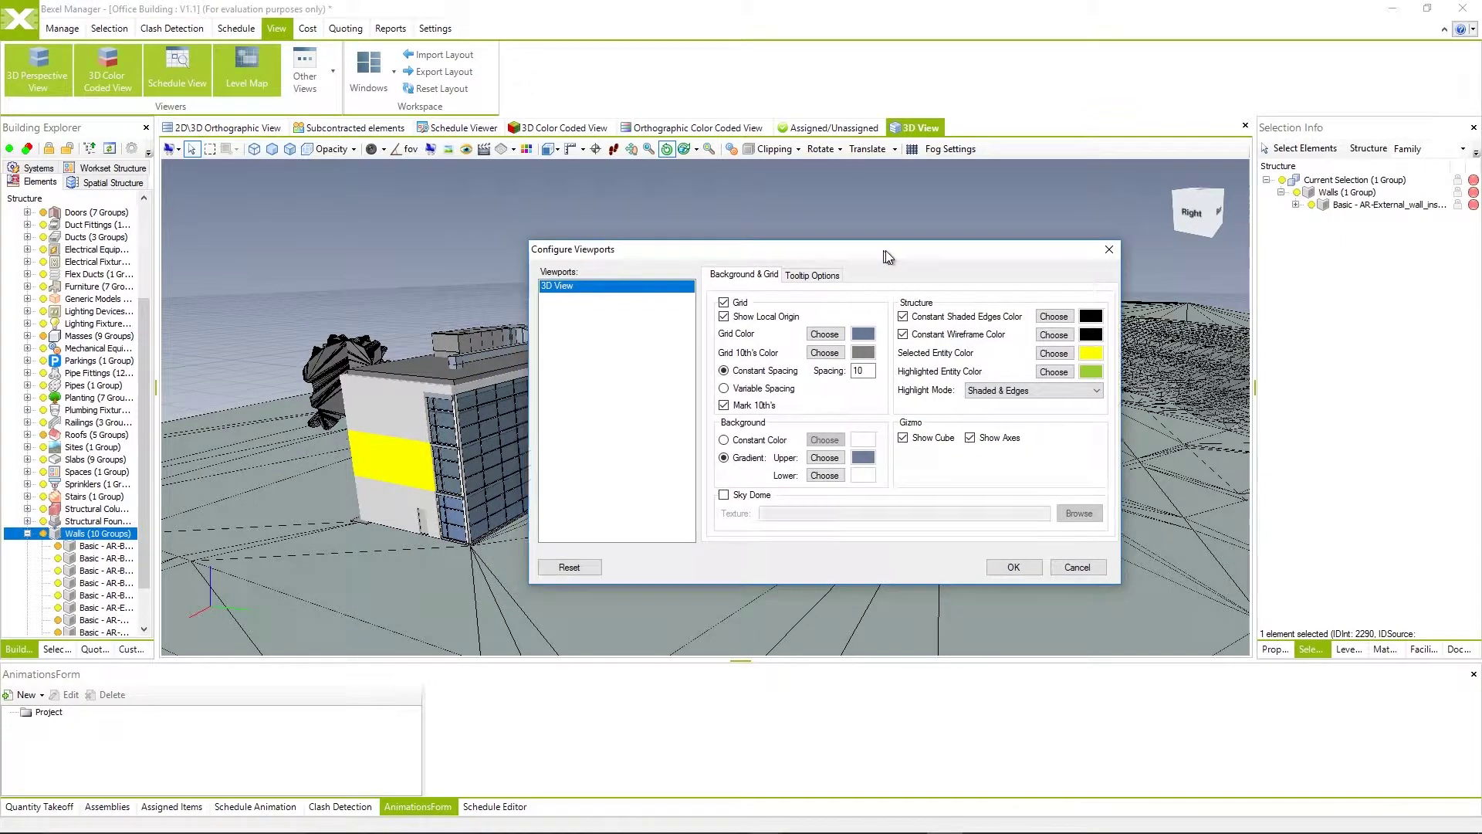
pyautogui.click(836, 277)
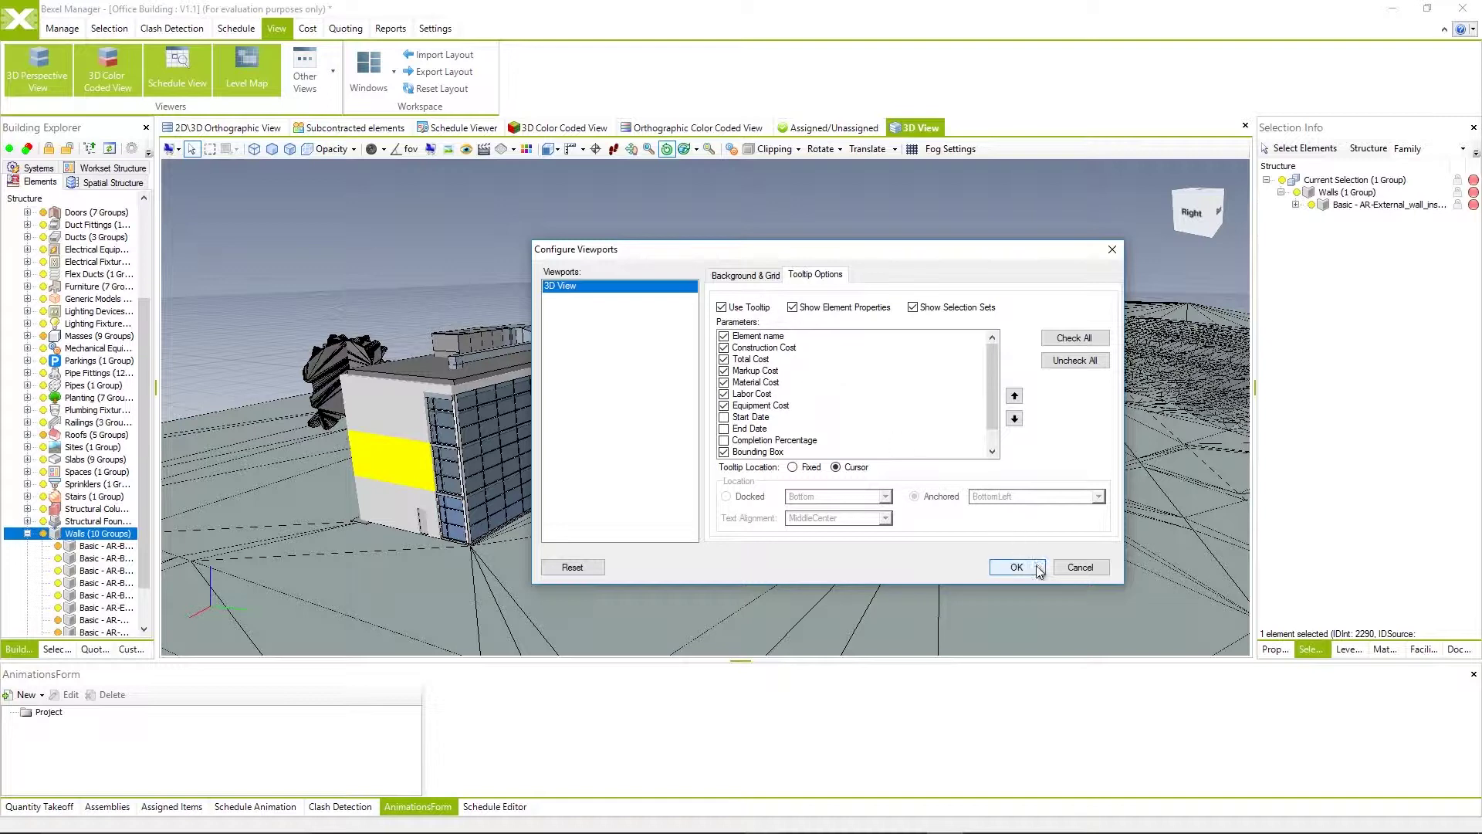
pyautogui.click(1079, 568)
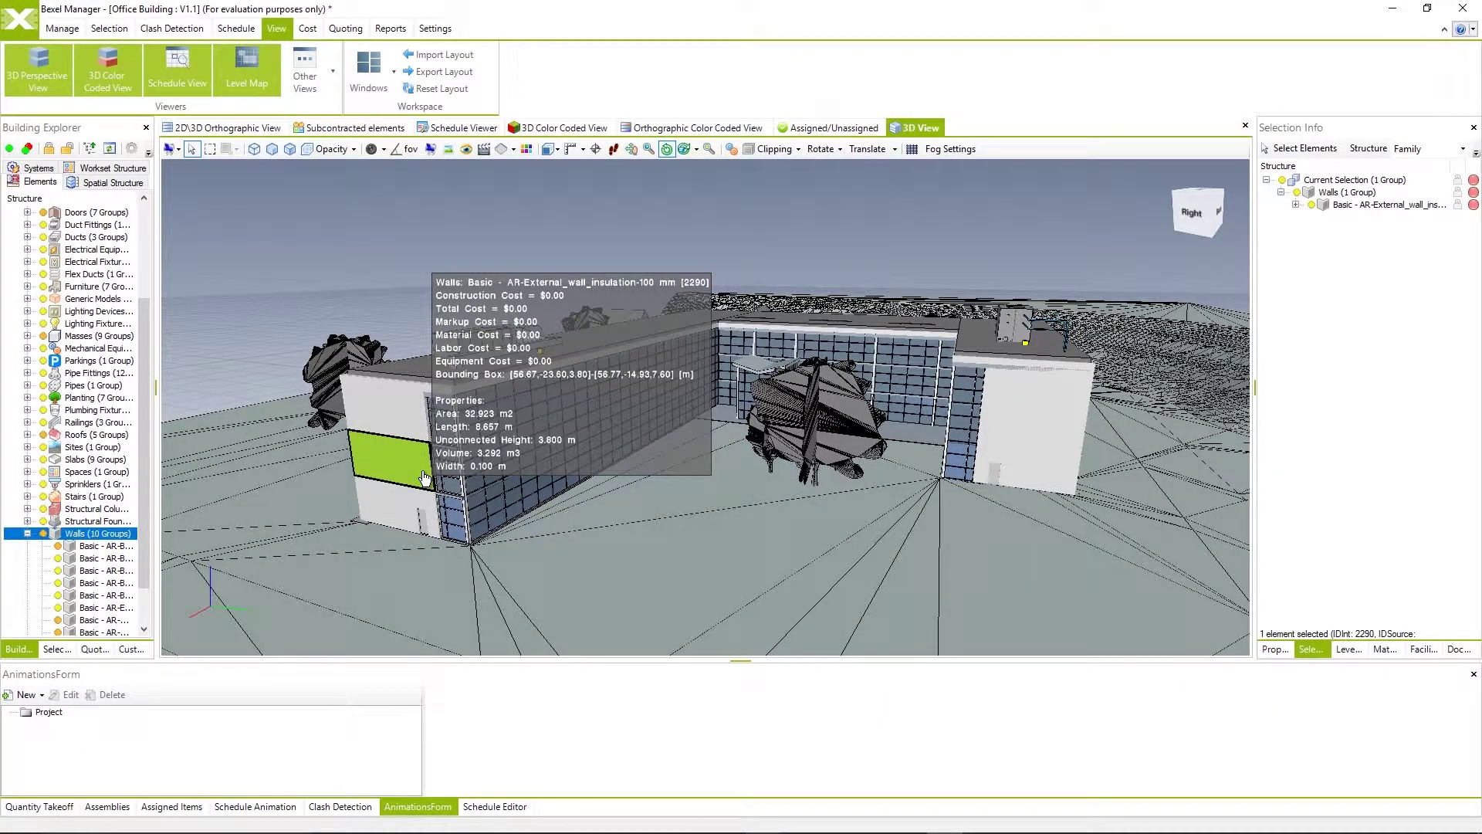
# - Toggle element properties and selection sets in Tooltip Options, then uncheck Use Tooltip and apply
pyautogui.rightClick(423, 472)
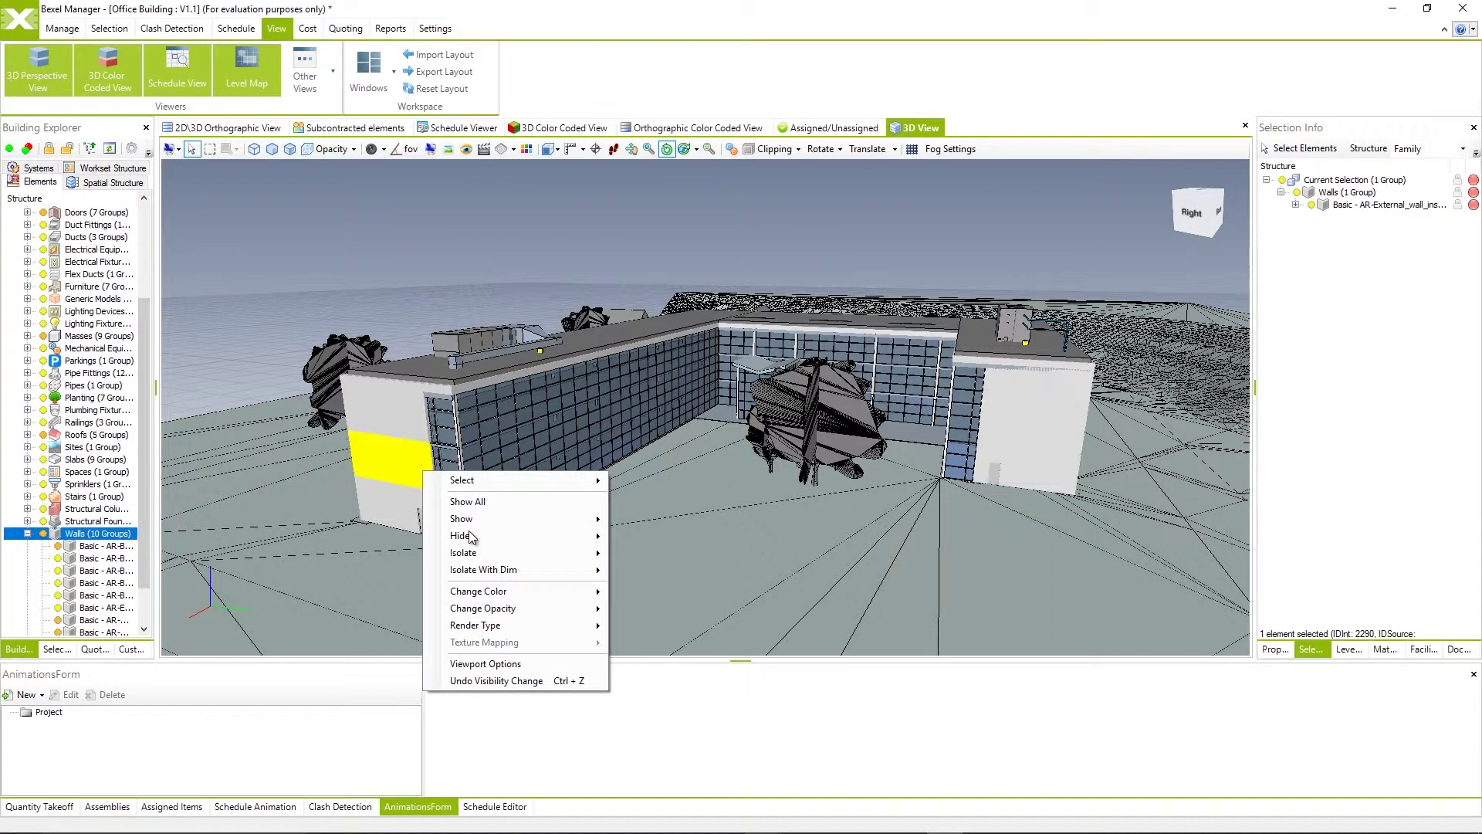
pyautogui.click(511, 663)
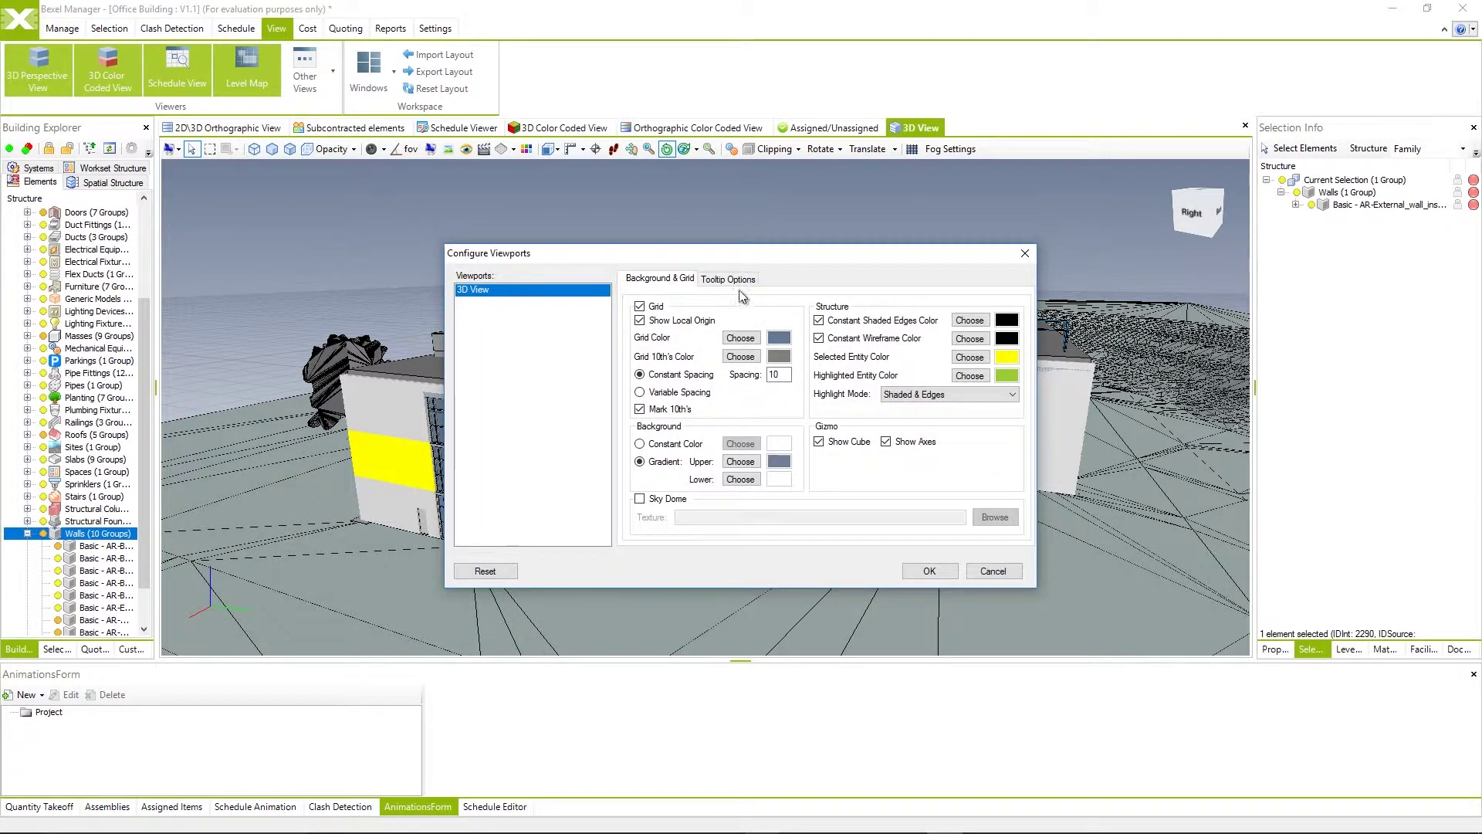
pyautogui.click(734, 281)
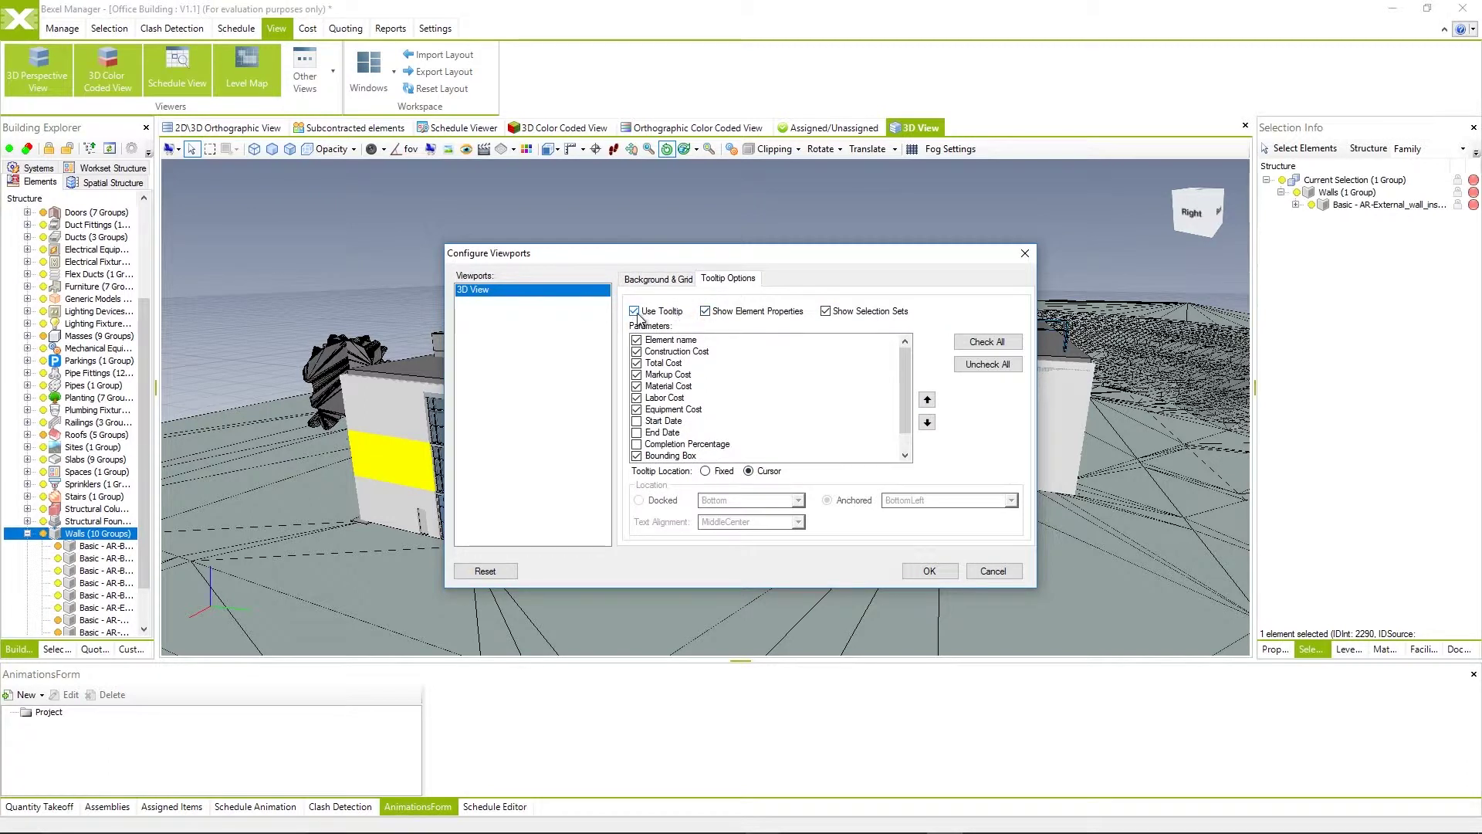
pyautogui.click(826, 312)
pyautogui.click(705, 311)
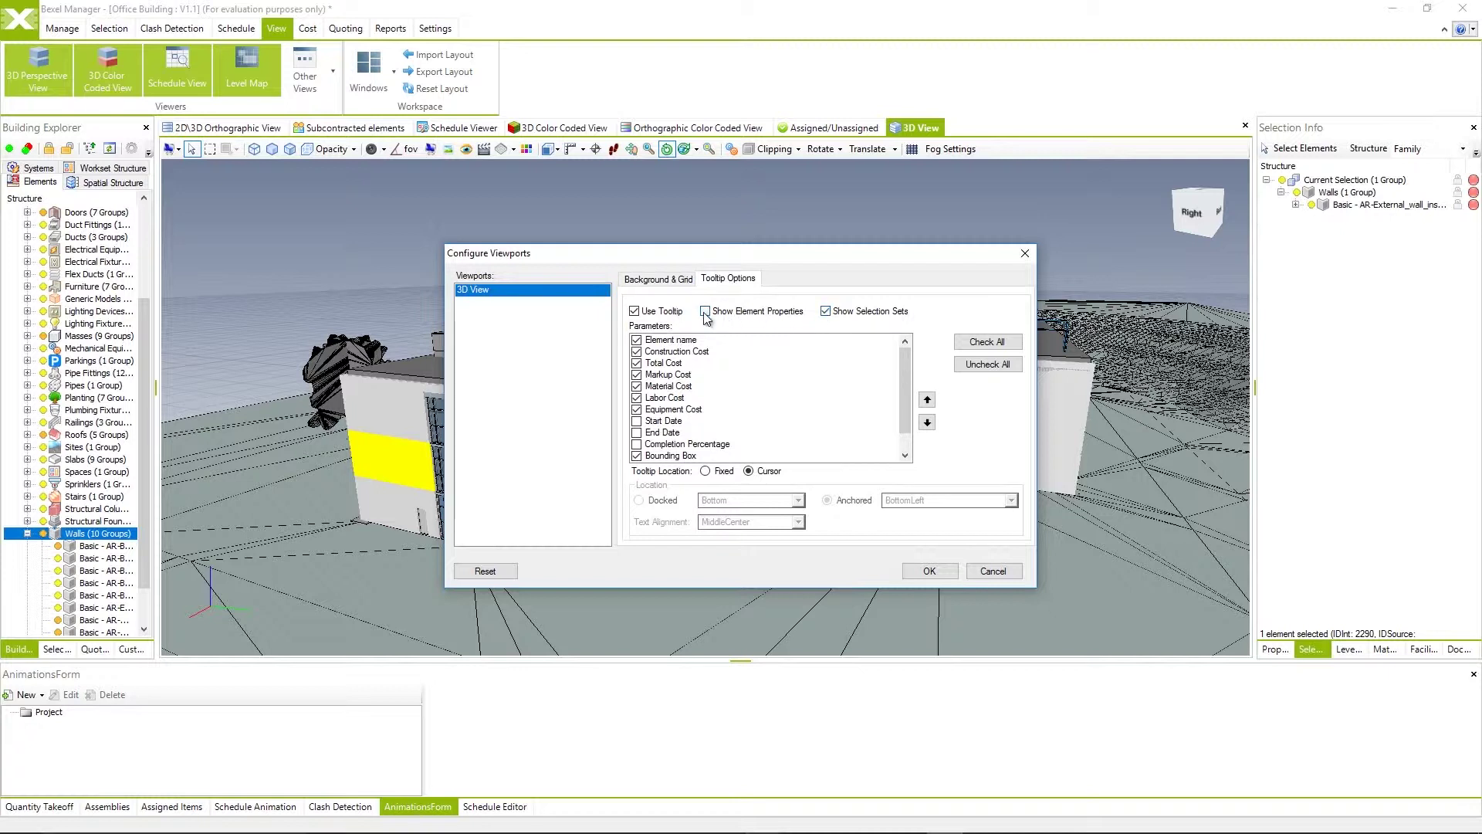
pyautogui.click(635, 312)
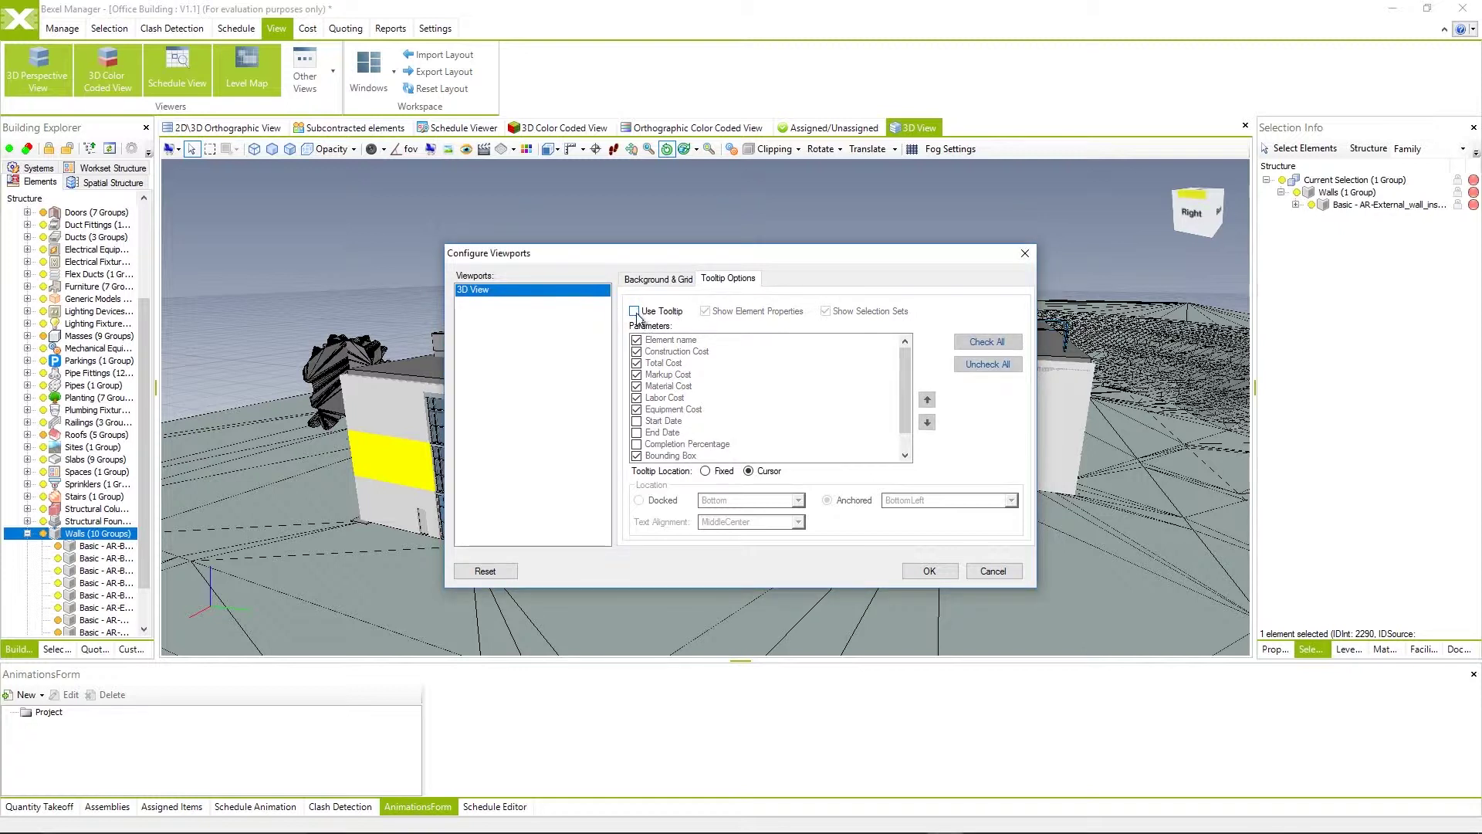
pyautogui.click(932, 573)
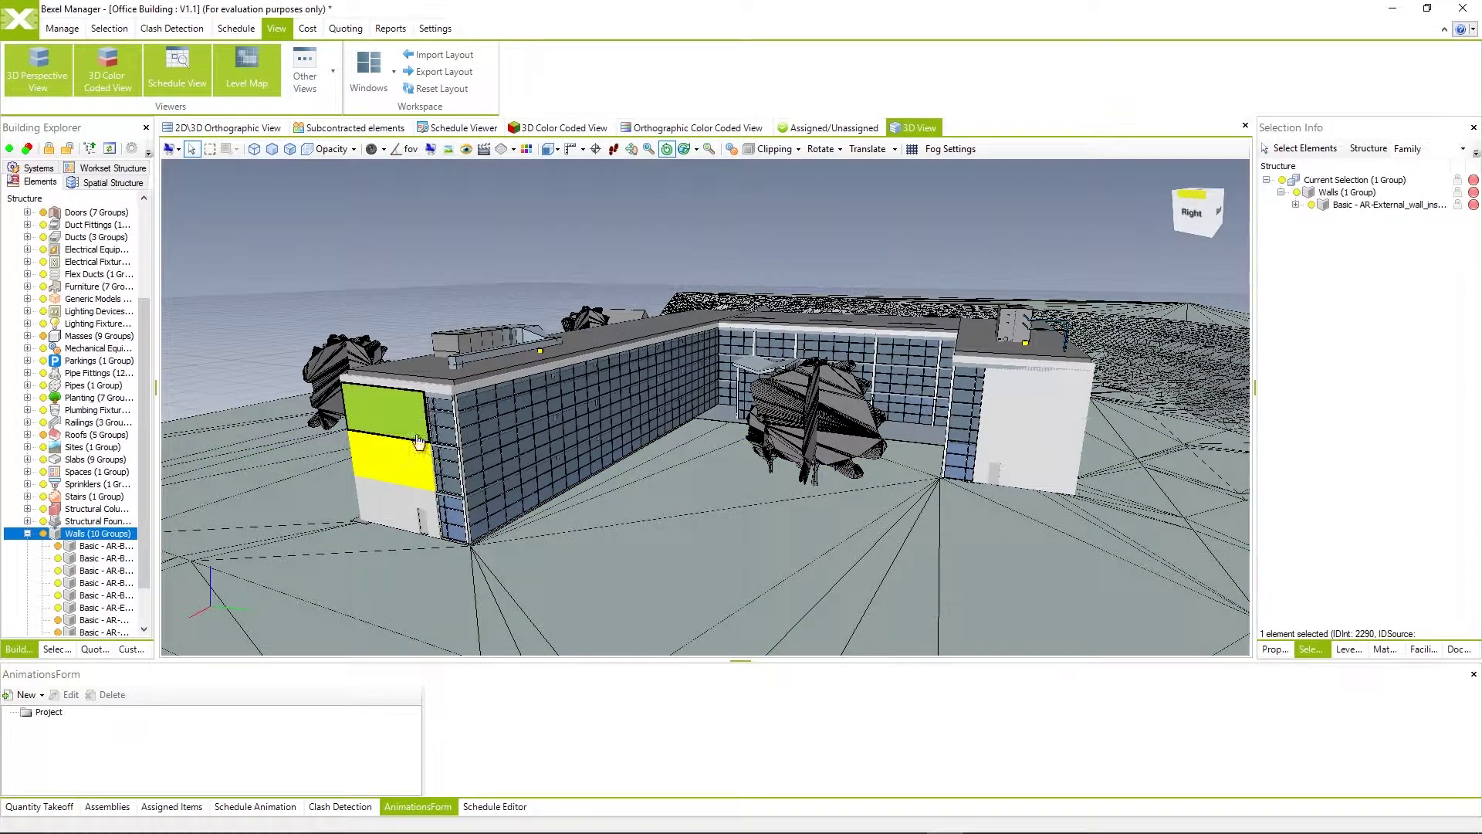
# - Turn off the grid and set a constant white background in Viewport Options
pyautogui.rightClick(400, 509)
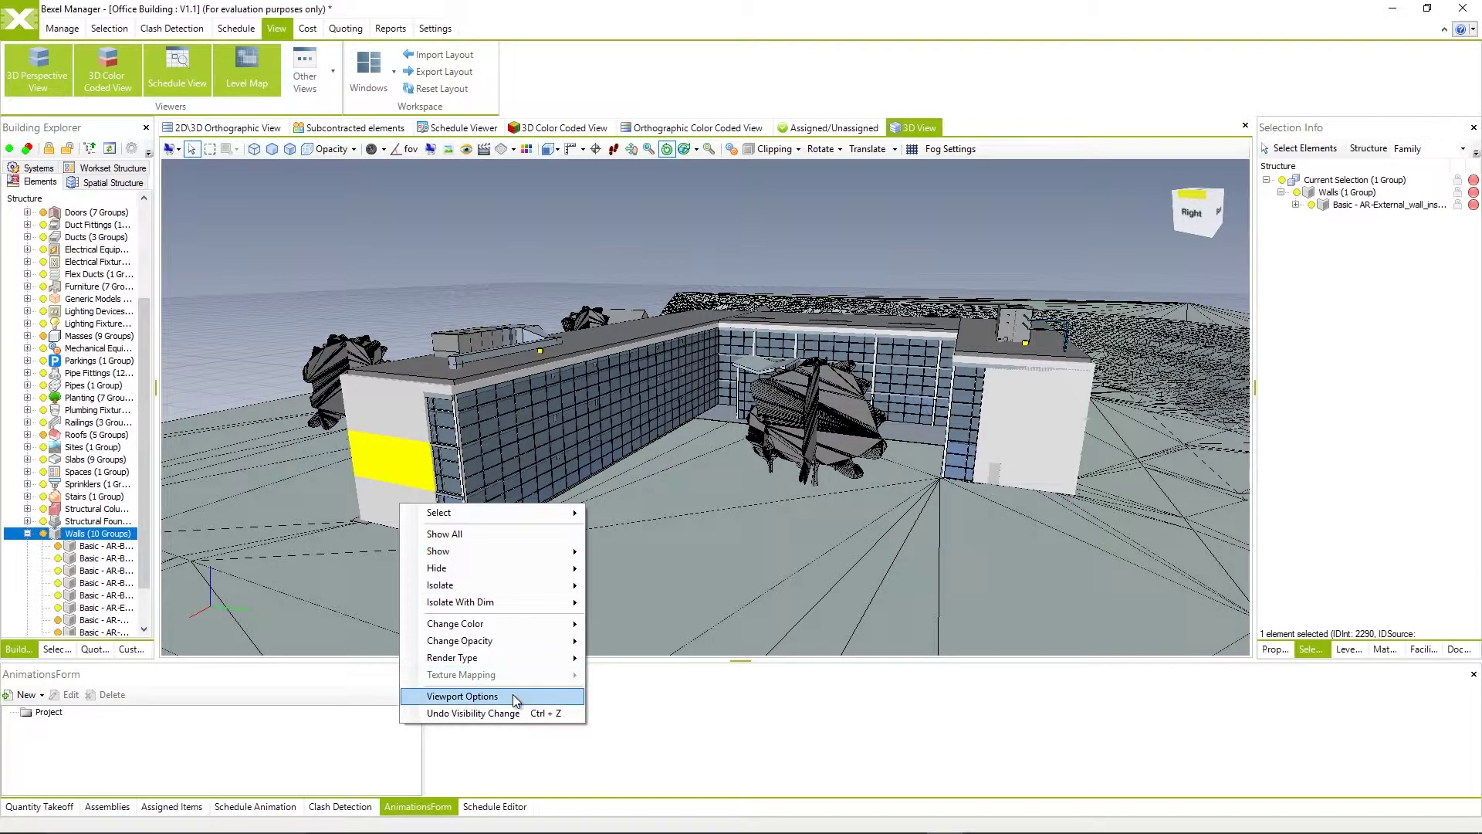
pyautogui.click(516, 698)
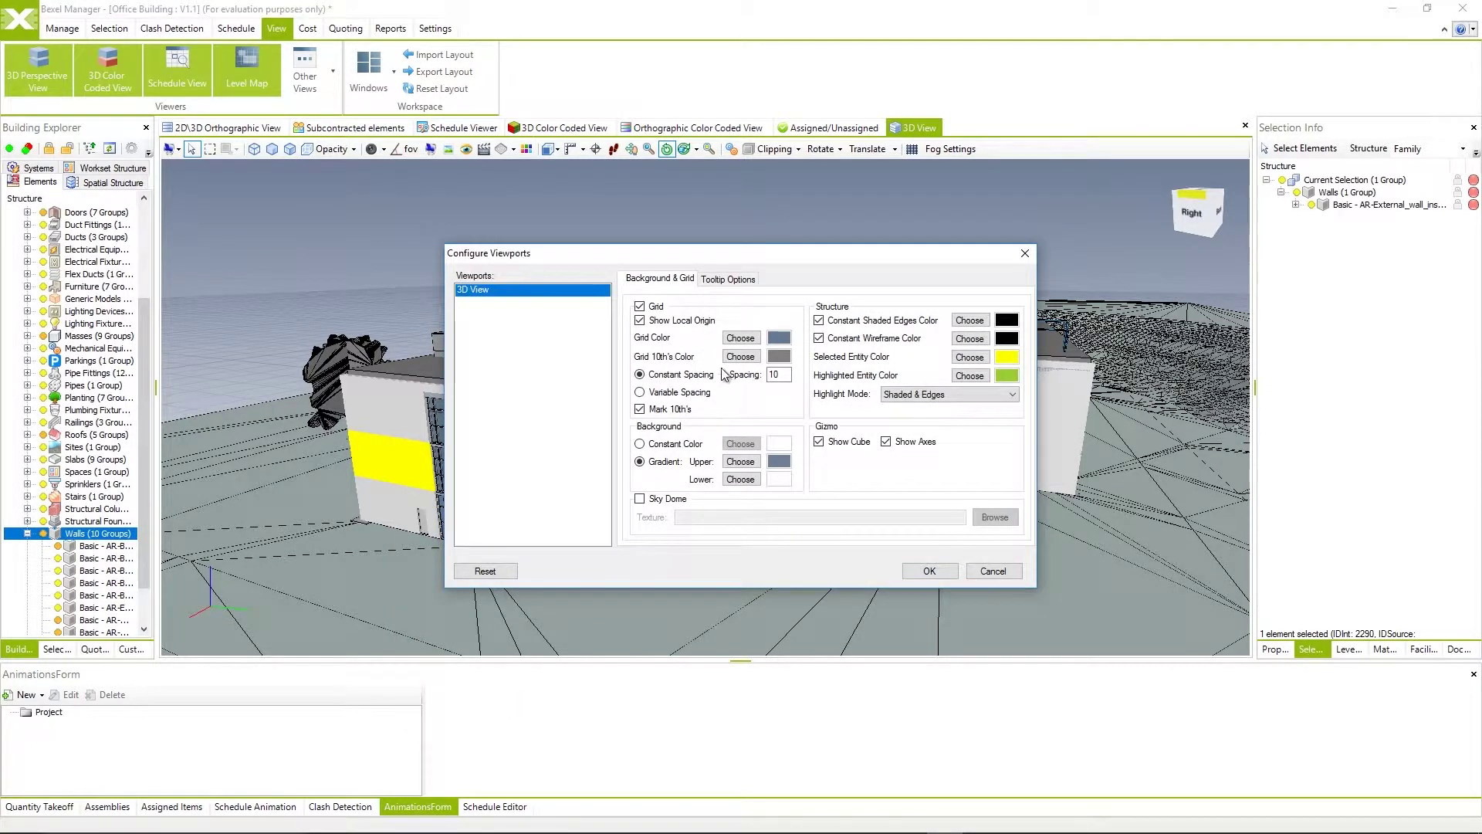
pyautogui.click(640, 306)
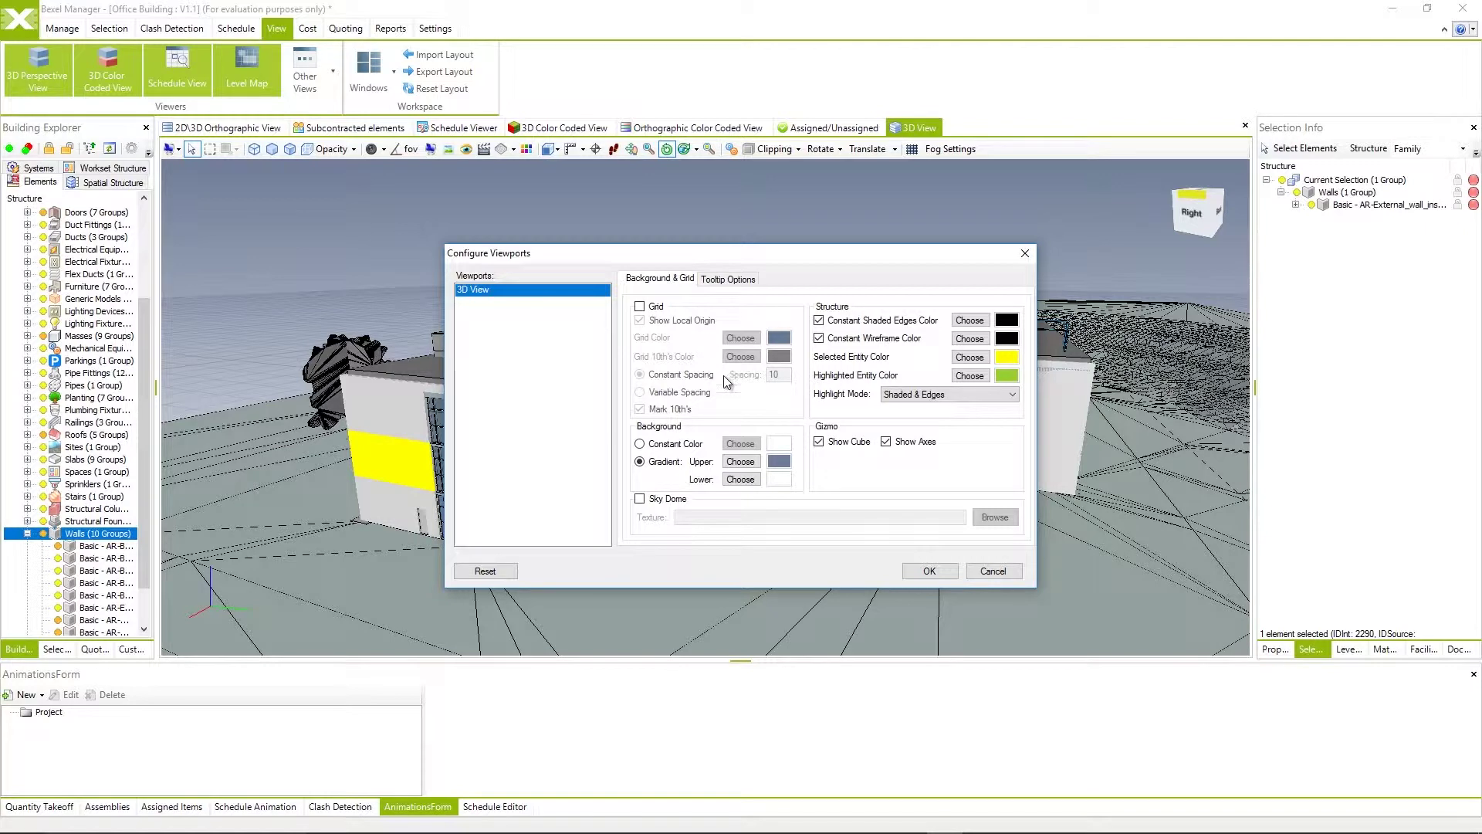
pyautogui.click(640, 445)
pyautogui.click(751, 445)
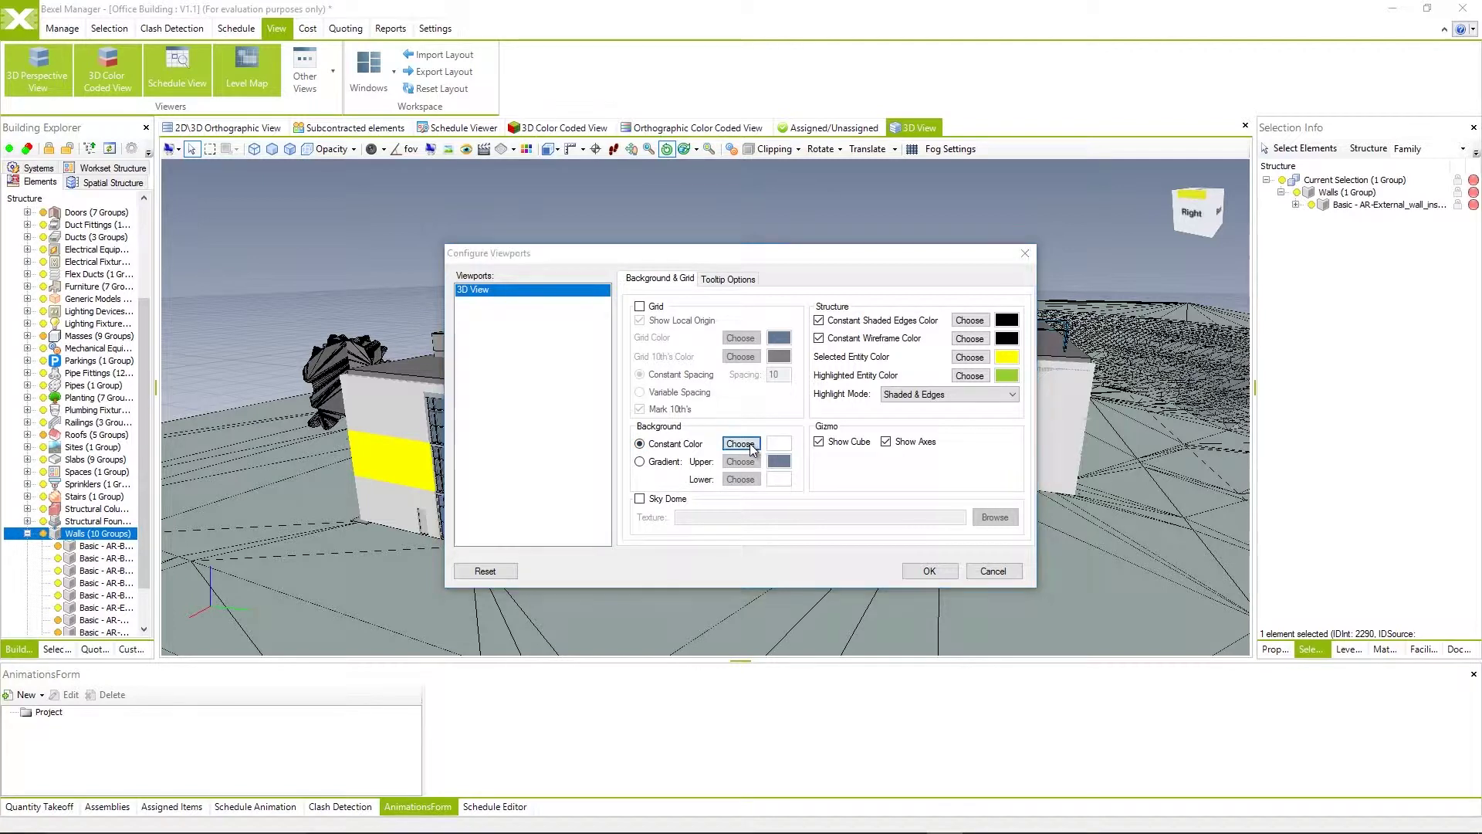
pyautogui.click(697, 431)
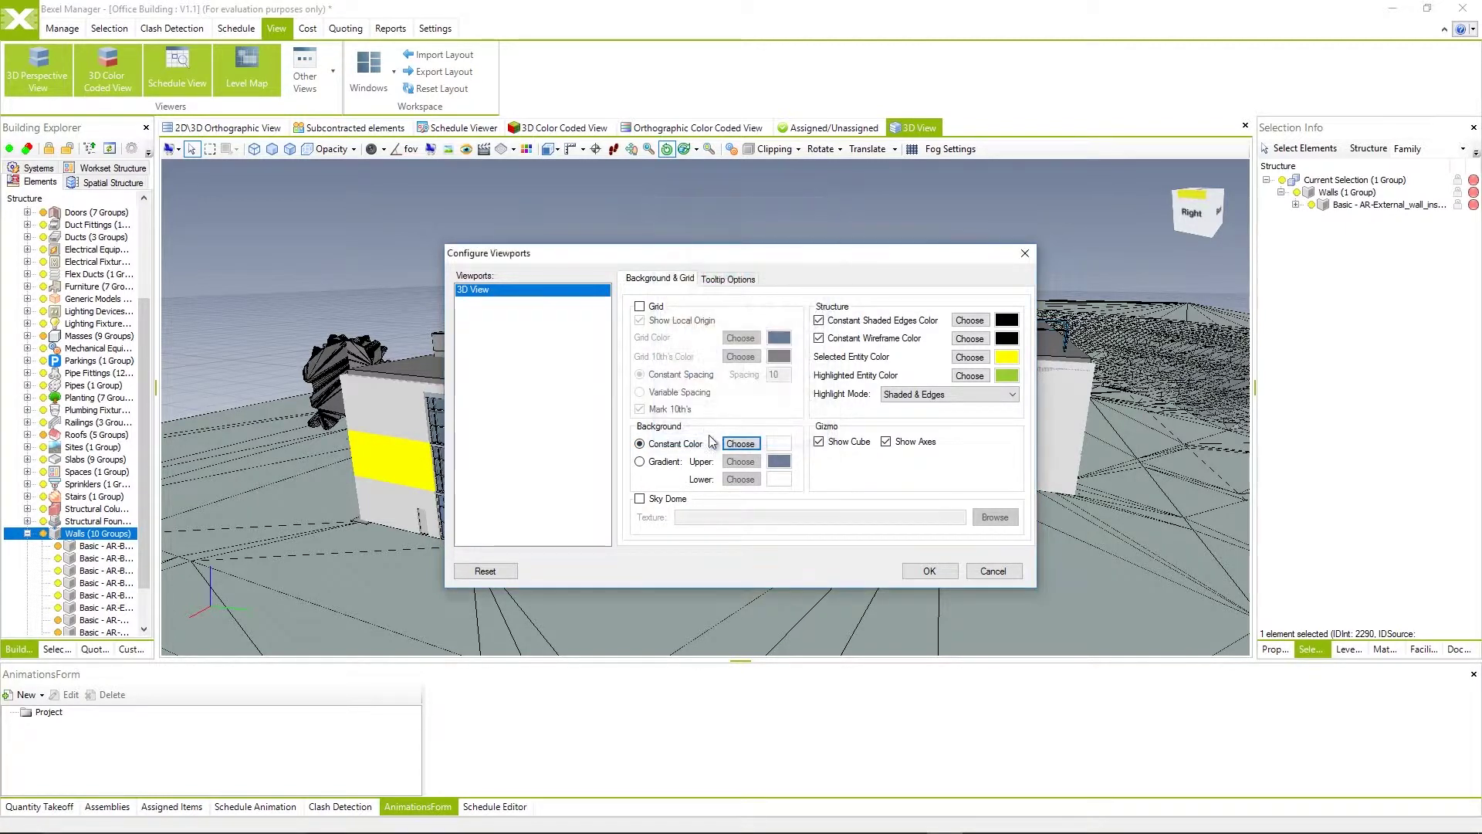
pyautogui.click(926, 573)
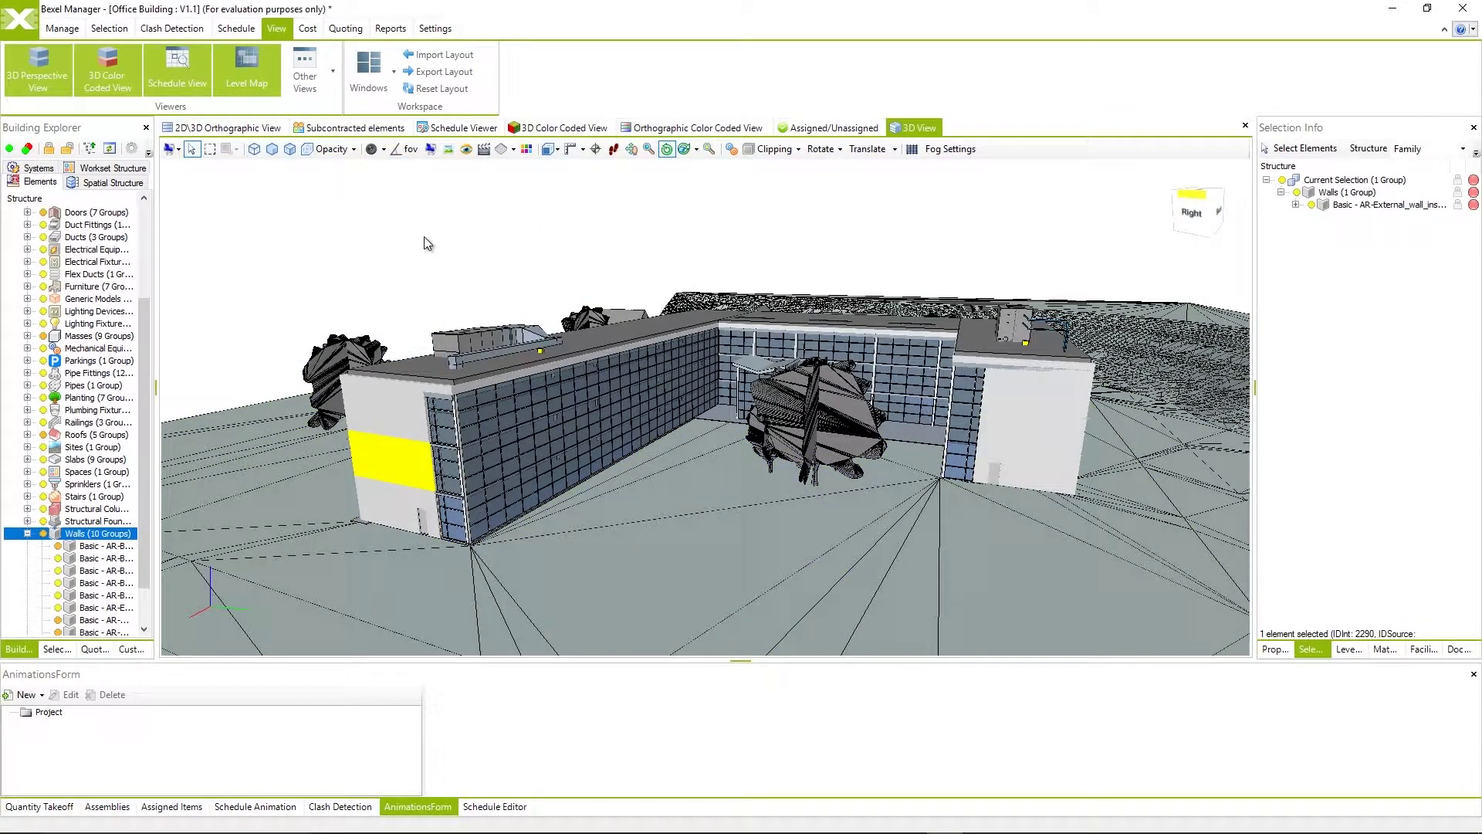
# - Re-enable the grid and set a gradient background with a pink lower colour
pyautogui.rightClick(703, 239)
pyautogui.click(770, 429)
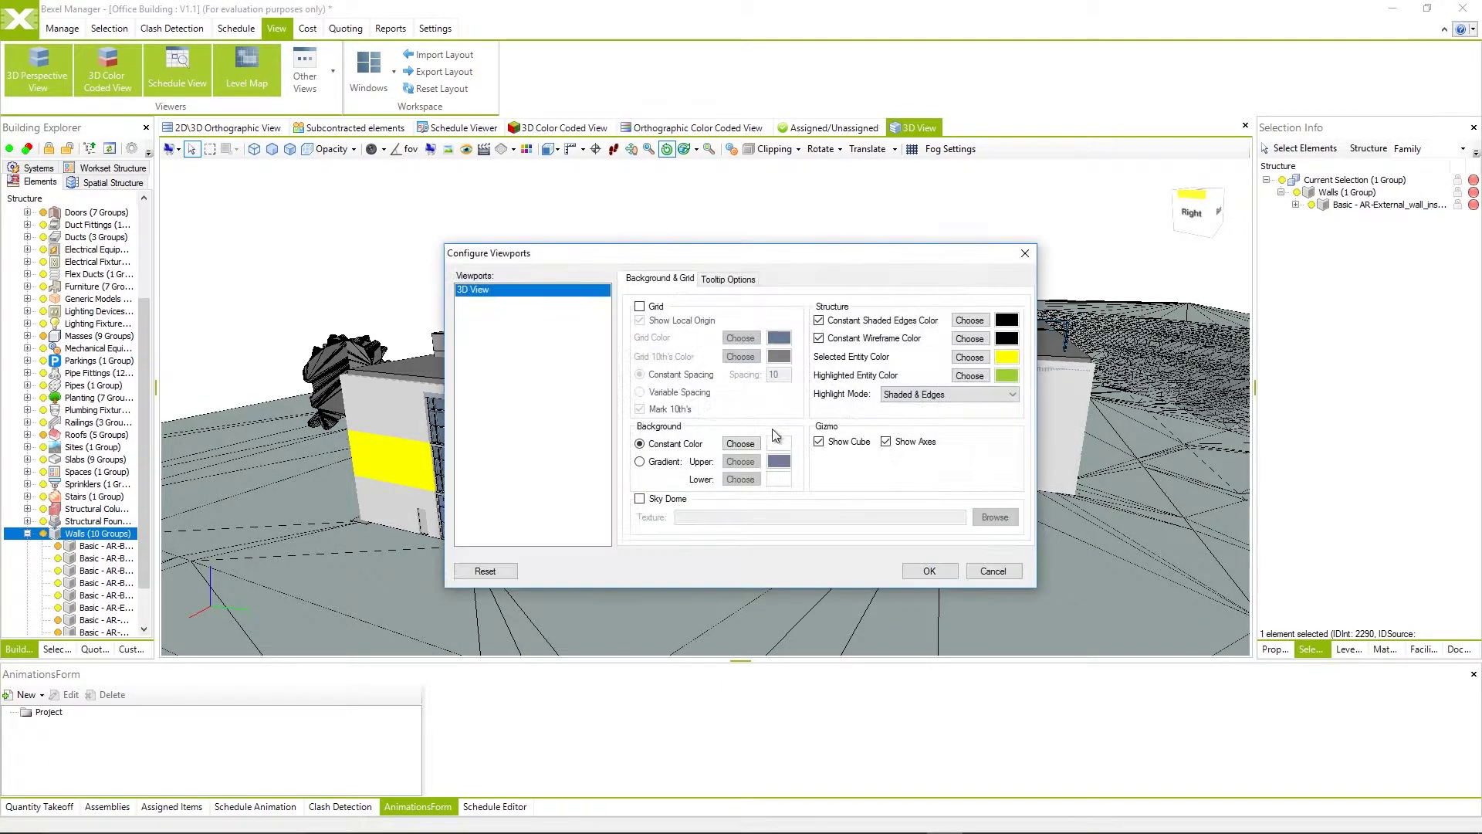
pyautogui.click(640, 307)
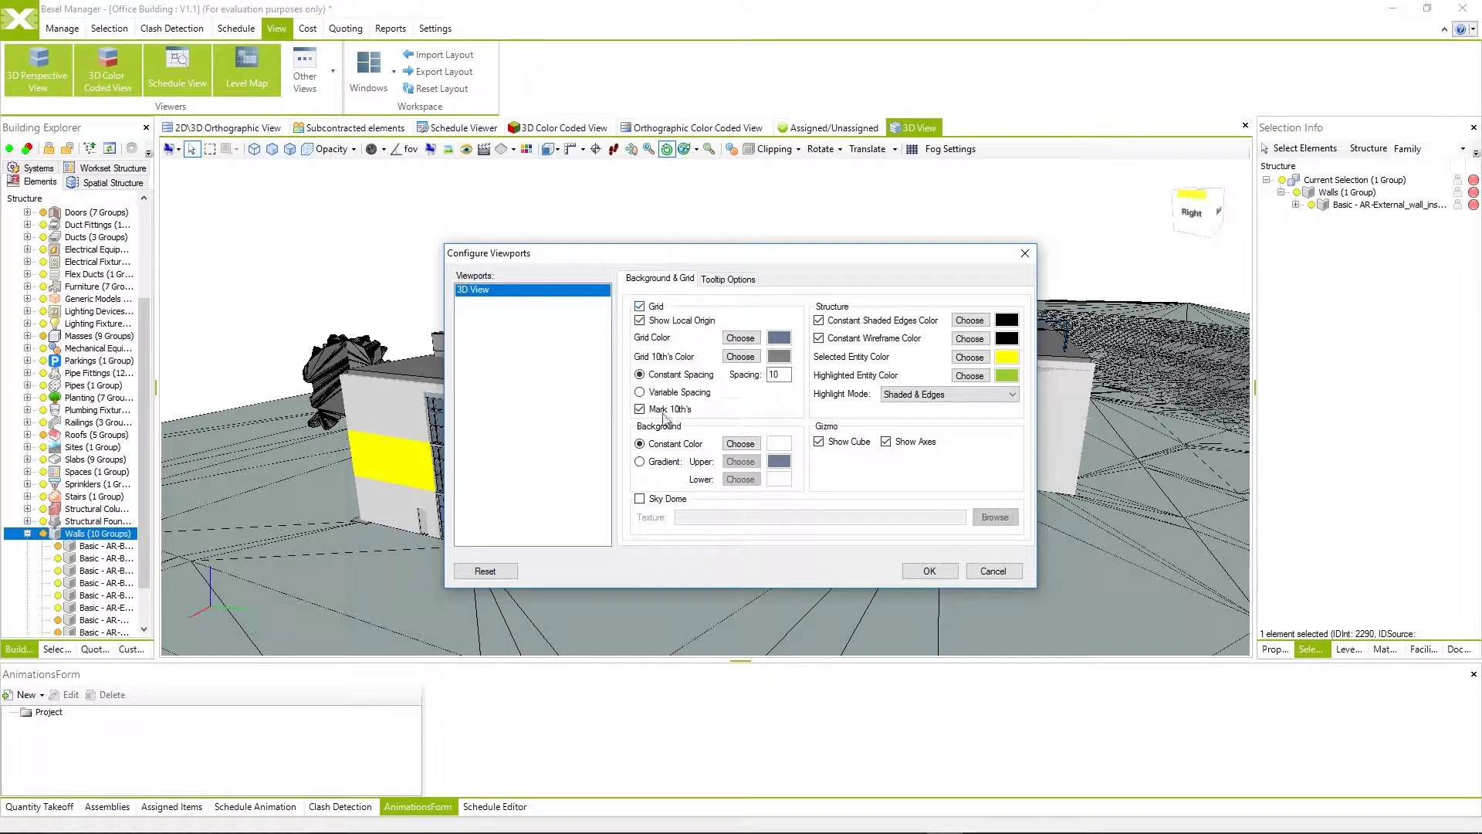
pyautogui.click(640, 462)
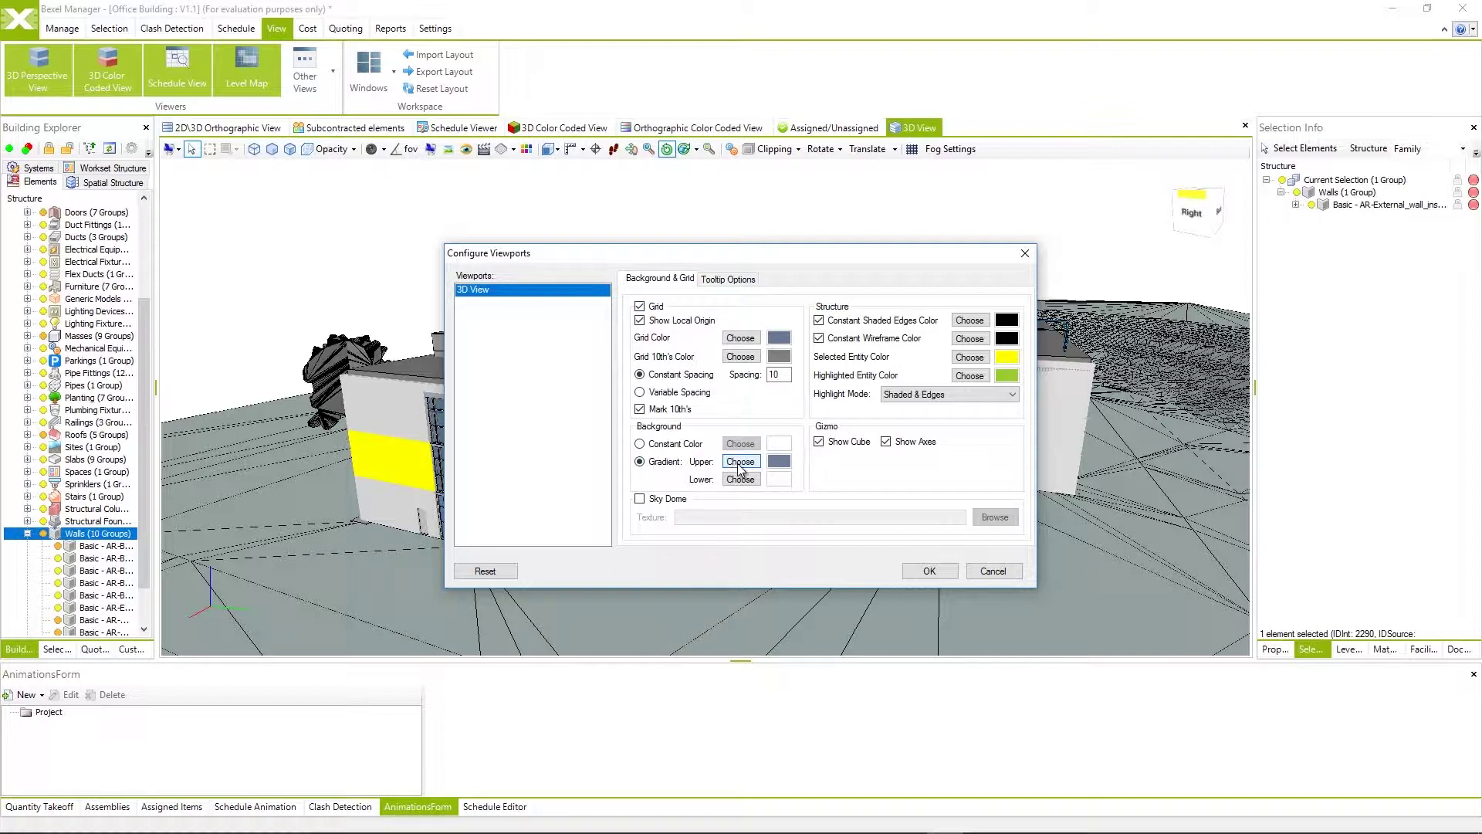
pyautogui.click(745, 479)
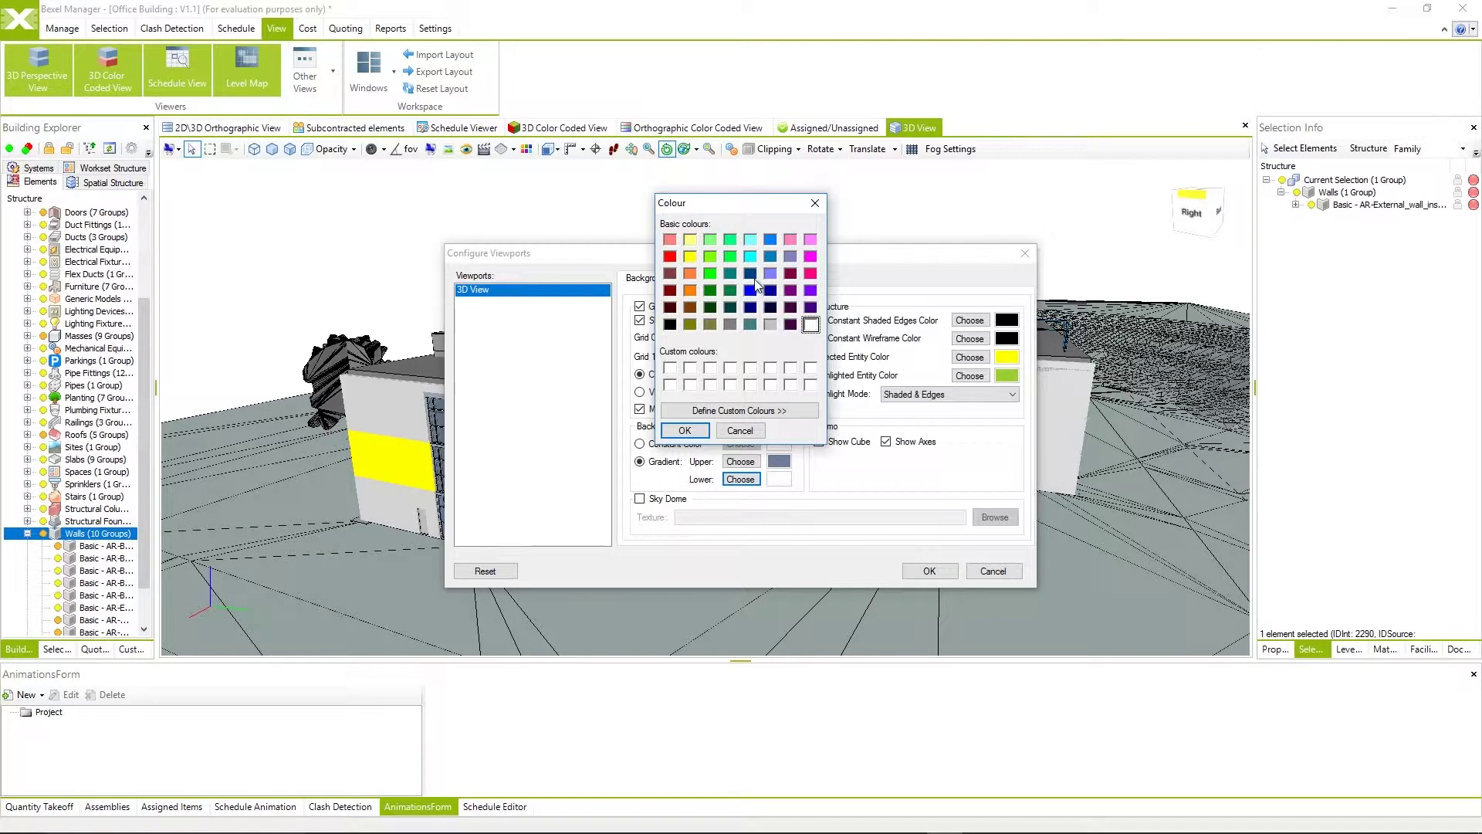
pyautogui.click(669, 240)
pyautogui.click(685, 431)
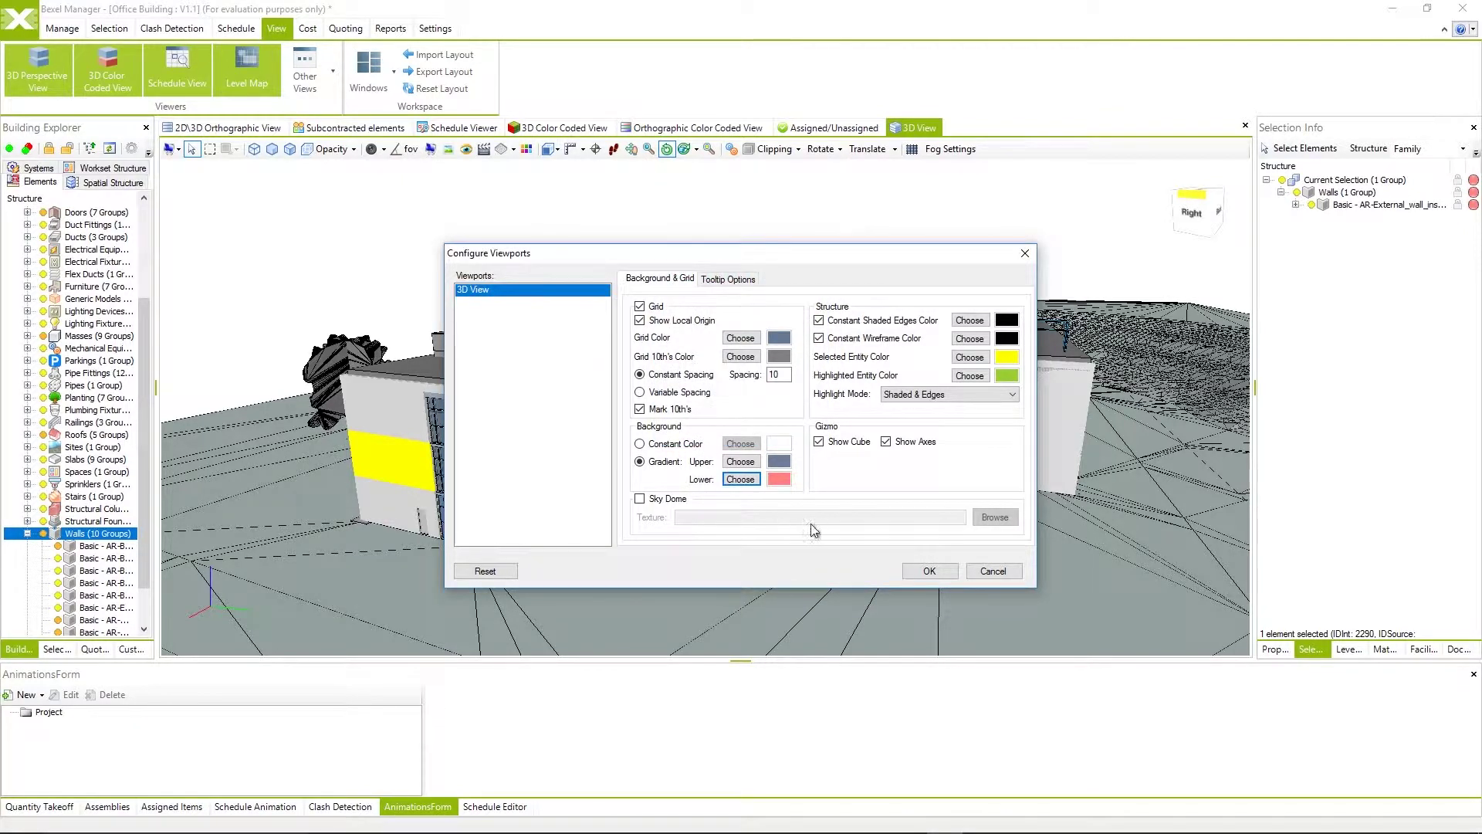
pyautogui.click(918, 573)
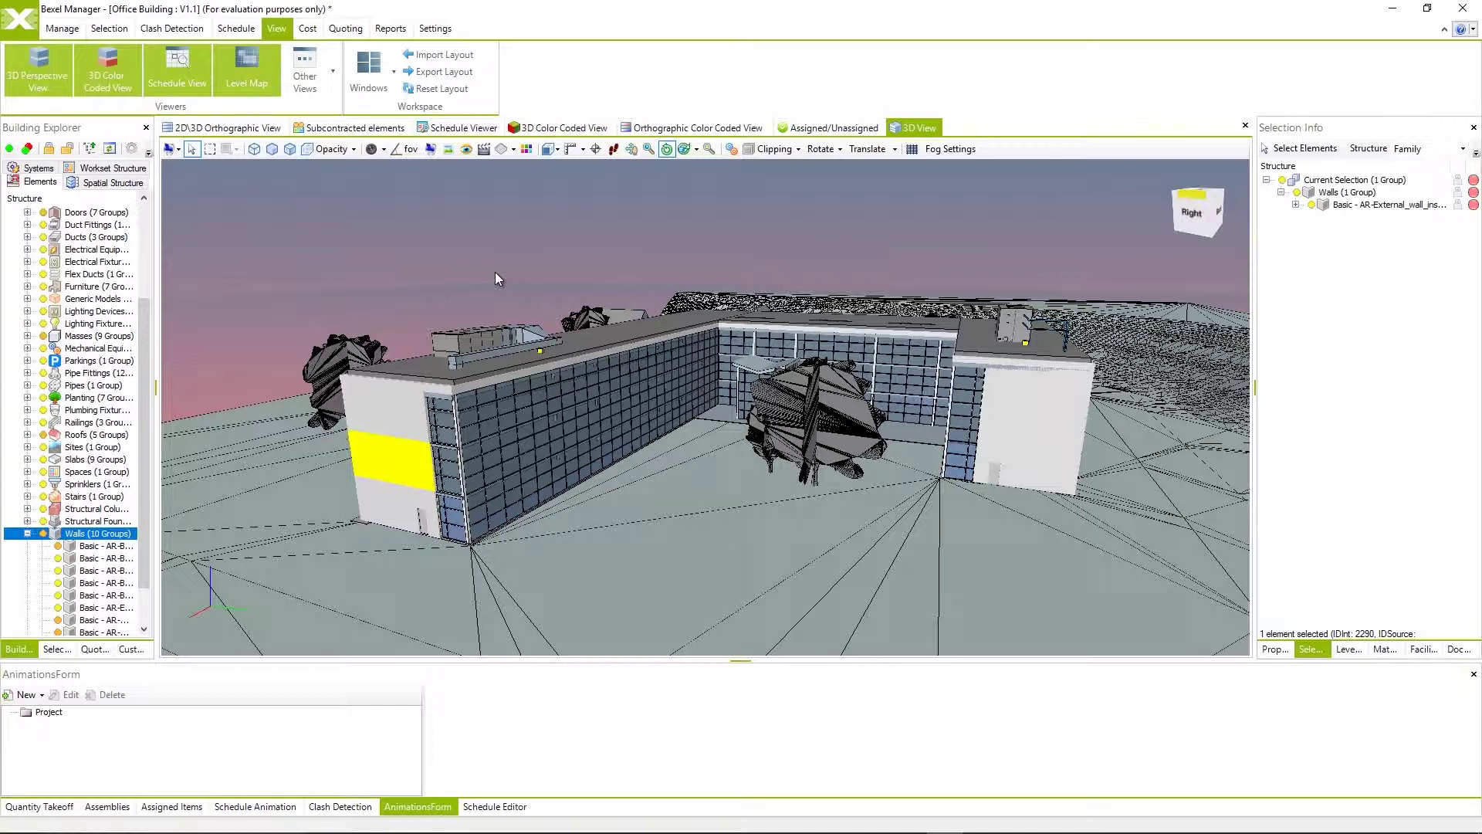
# - Set the lower gradient colour back to white, toggle Show Cube and Show Axes, and apply
pyautogui.rightClick(496, 274)
pyautogui.click(559, 466)
pyautogui.click(739, 479)
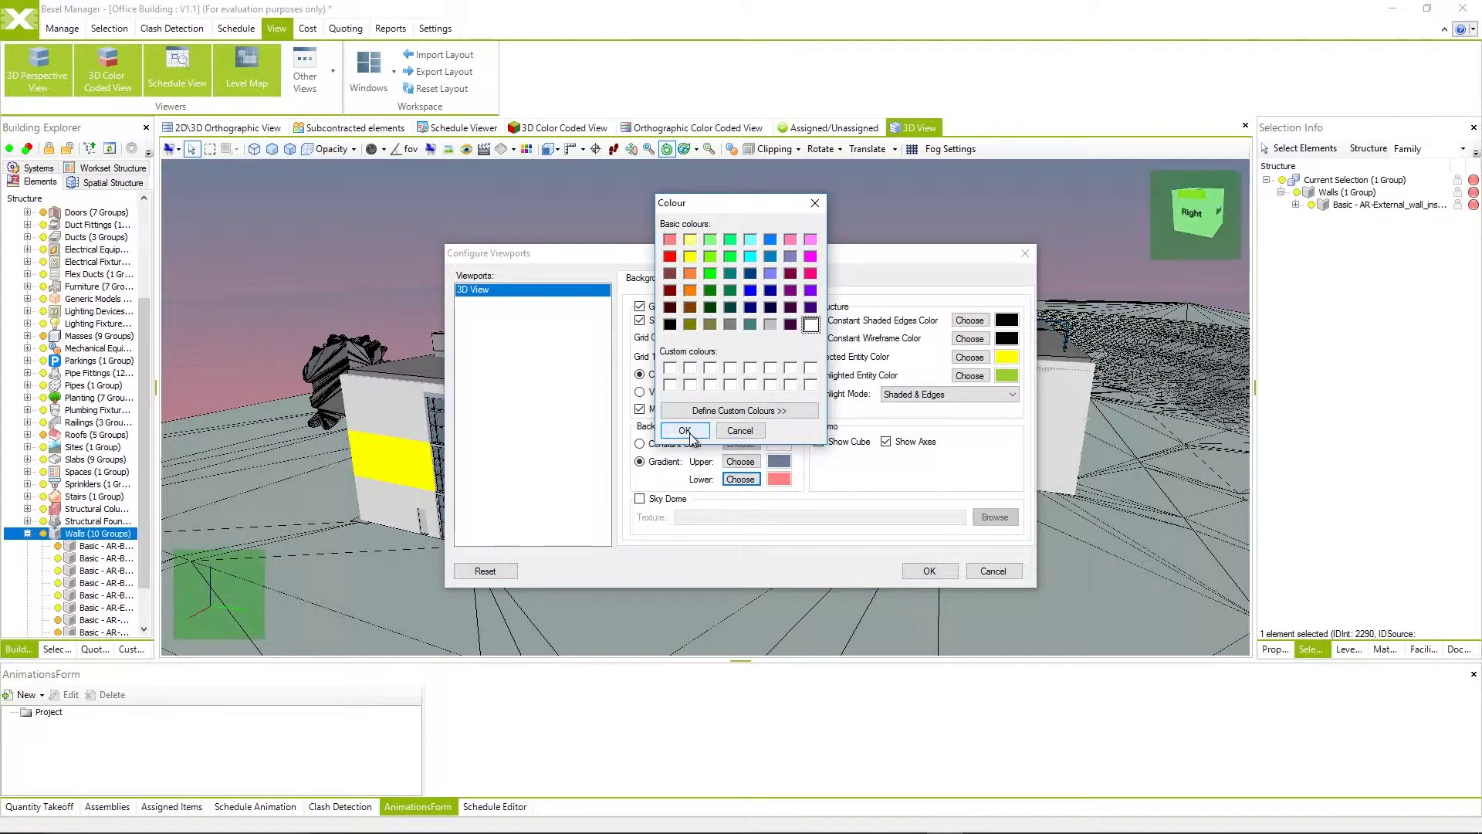
pyautogui.click(685, 431)
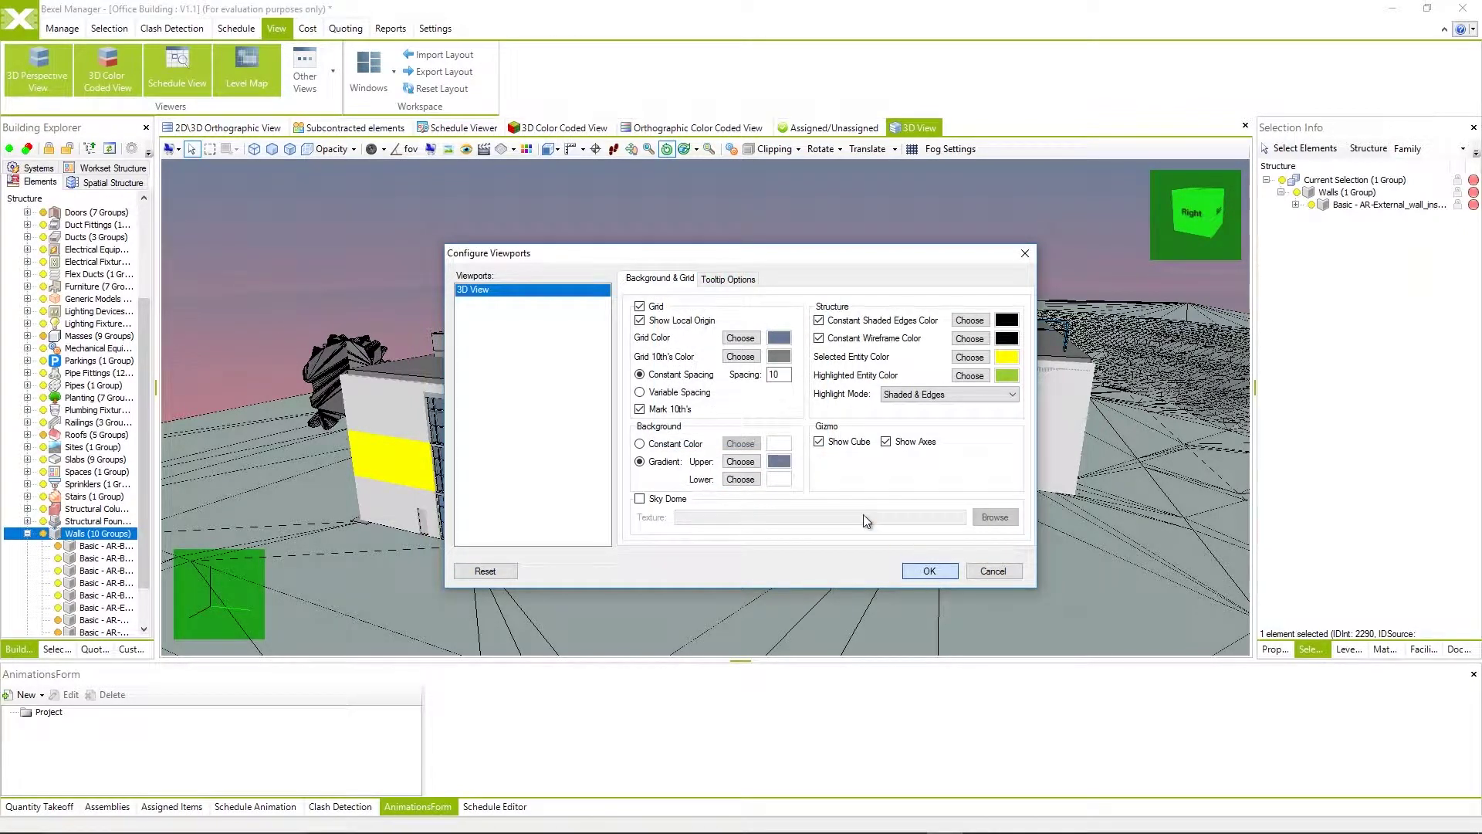
pyautogui.click(818, 442)
pyautogui.click(886, 441)
pyautogui.click(927, 571)
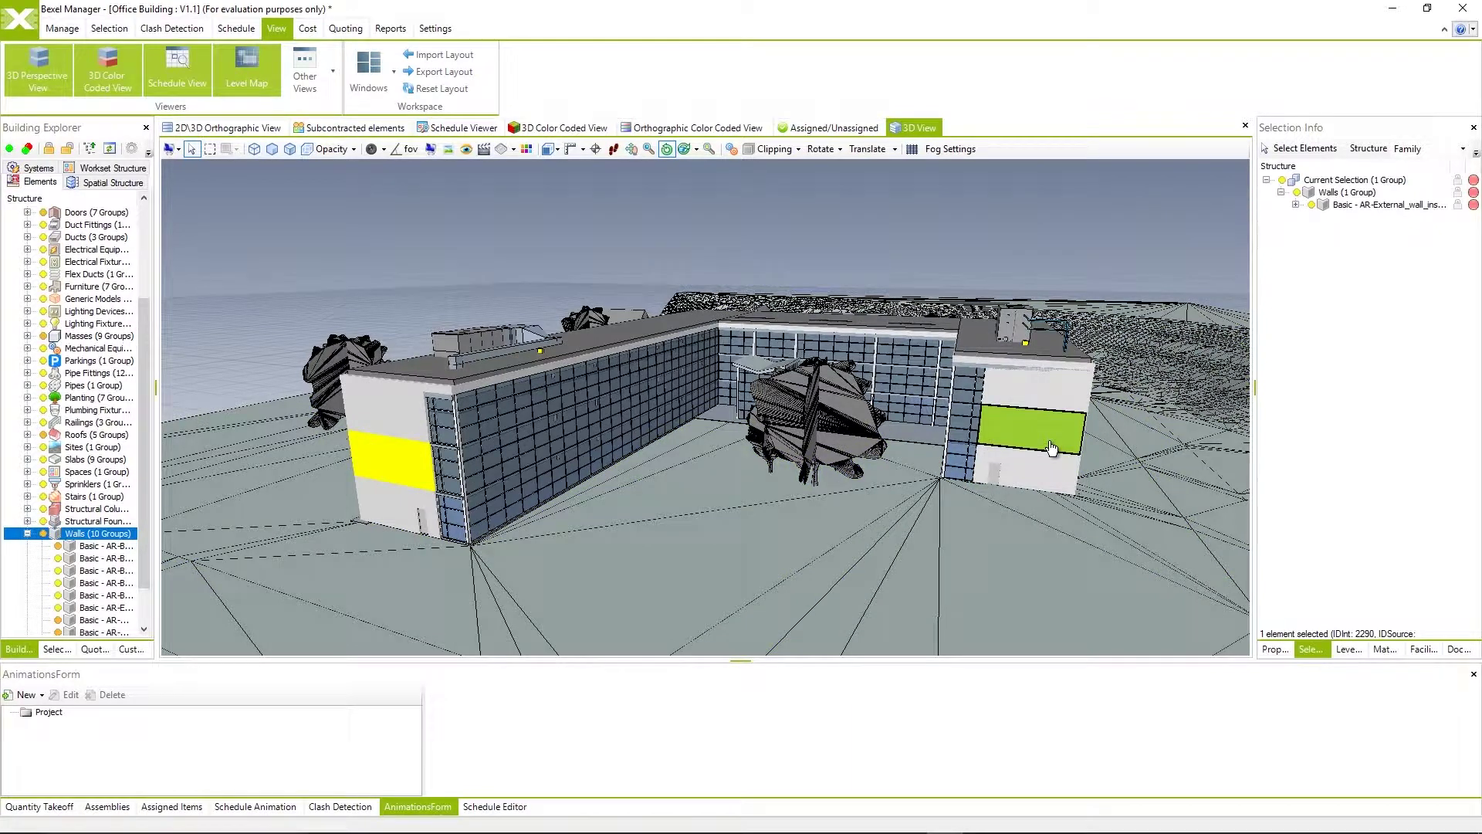
# - Reopen Viewport Options and re-enable Show Cube and Show Axes
pyautogui.rightClick(392, 475)
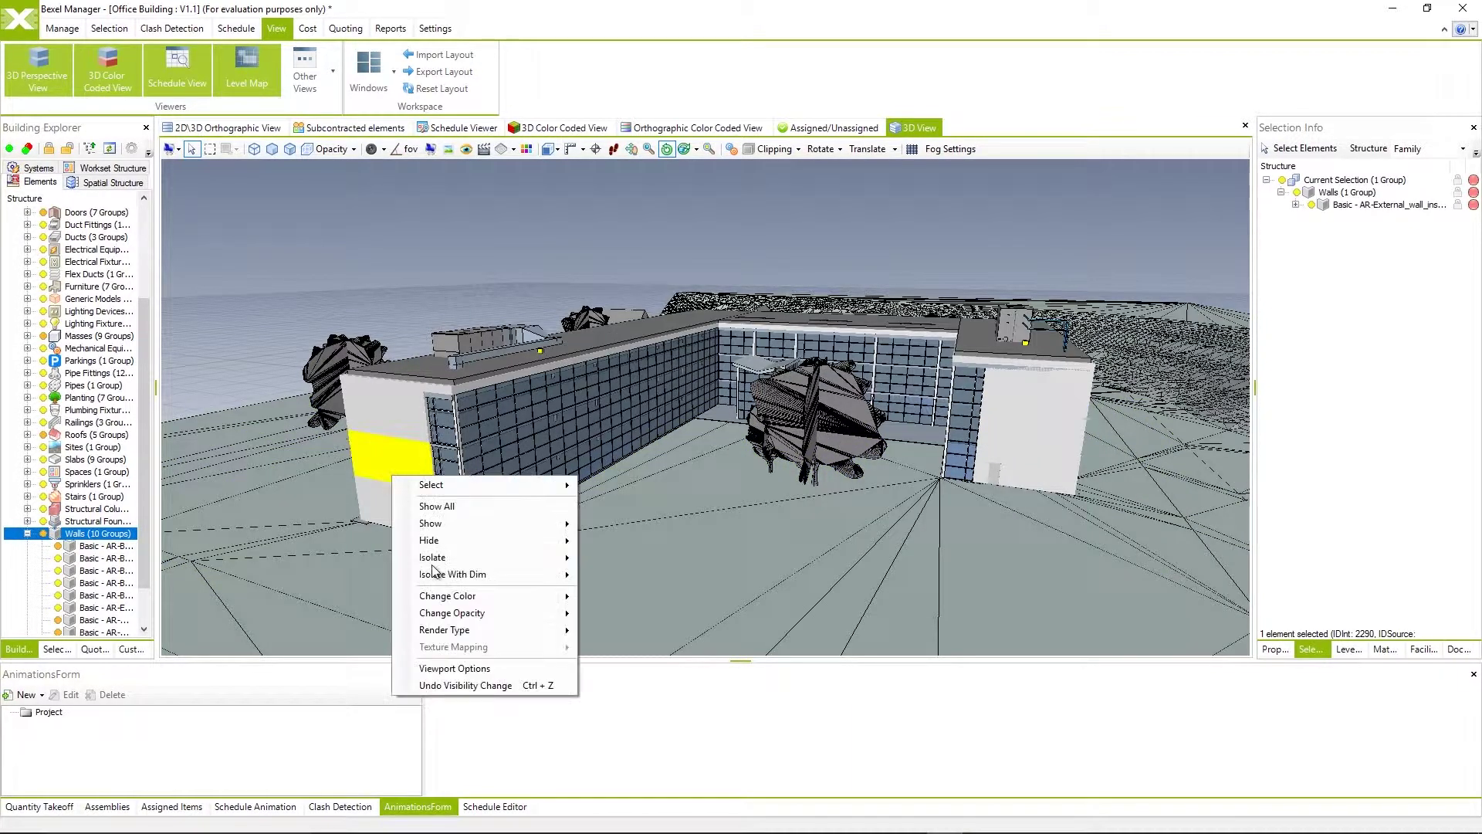
pyautogui.click(454, 669)
pyautogui.click(819, 442)
pyautogui.click(887, 442)
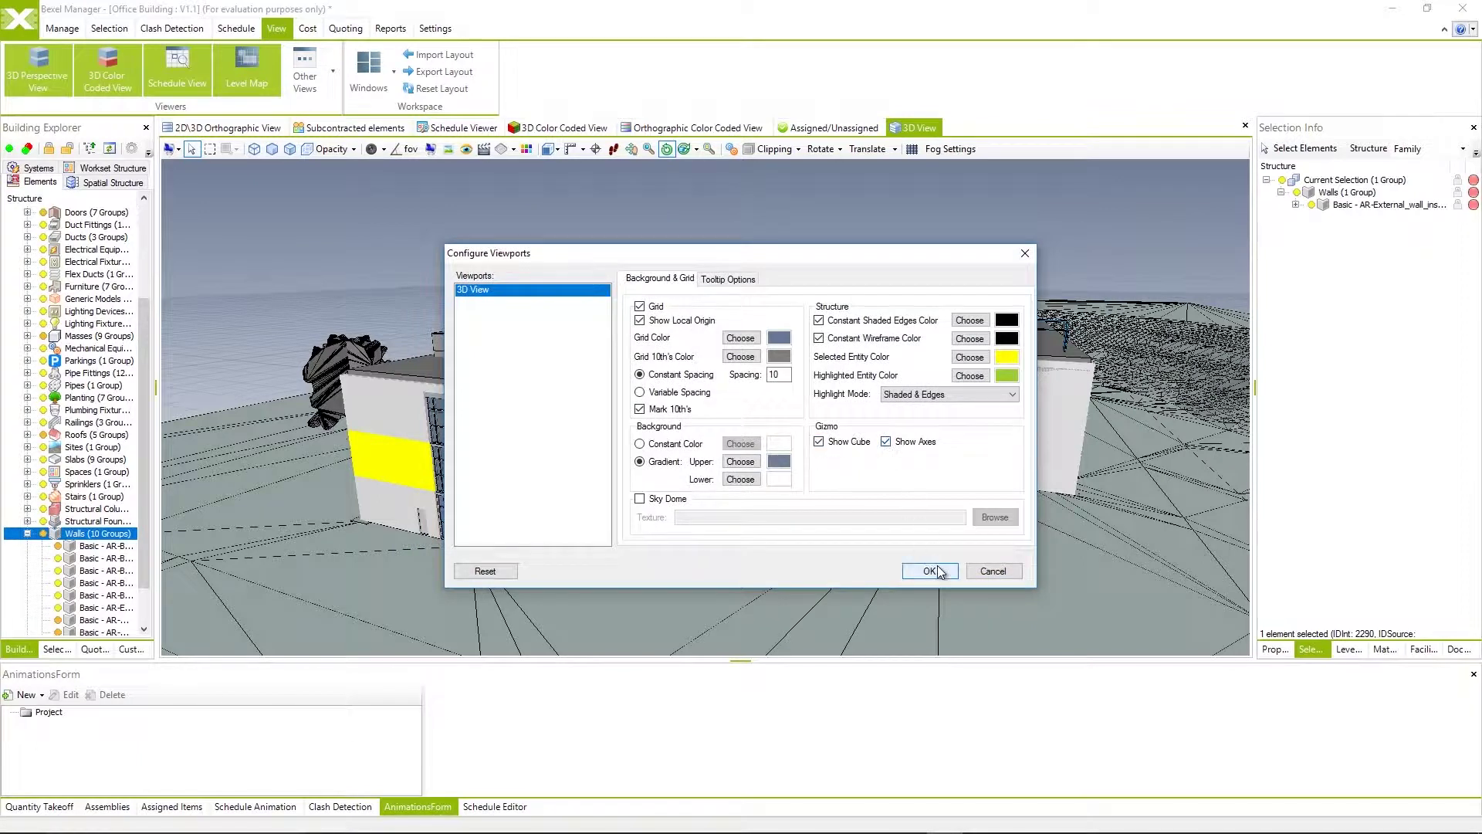